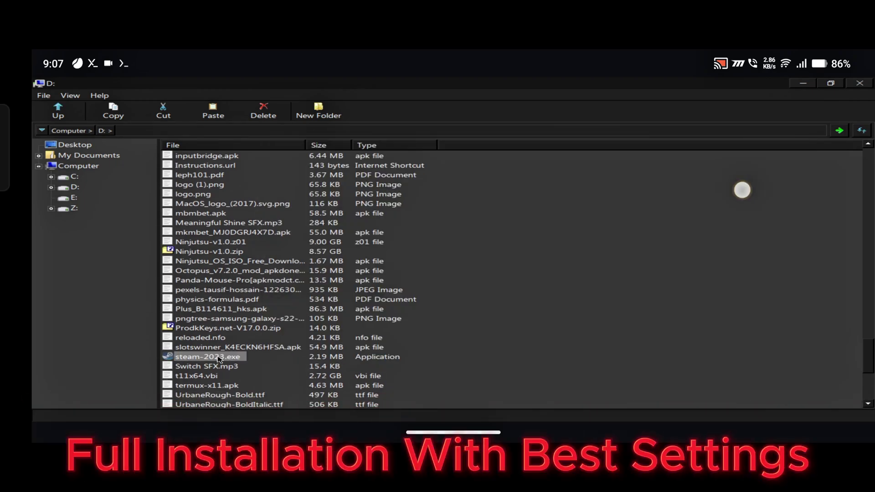
Run steam-2023.exe from drive D and advance past Steam Setup's Welcome and Language pages
double_click(218, 357)
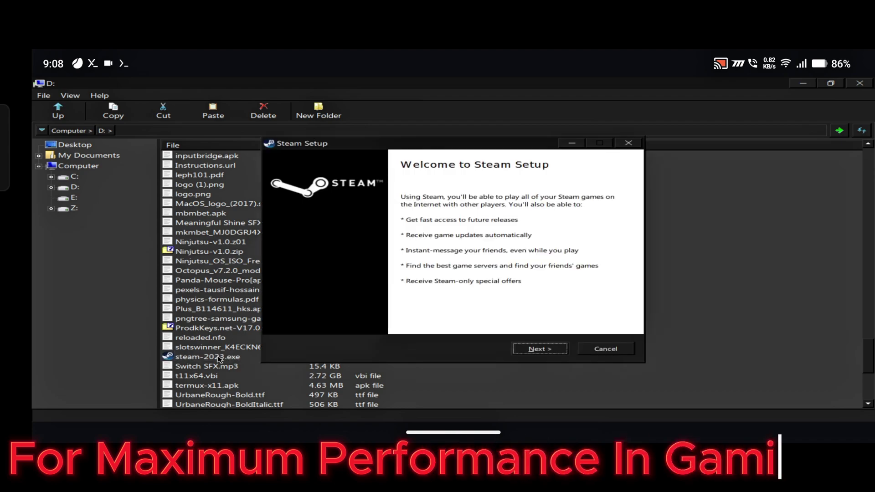
left_click(537, 349)
left_click(548, 351)
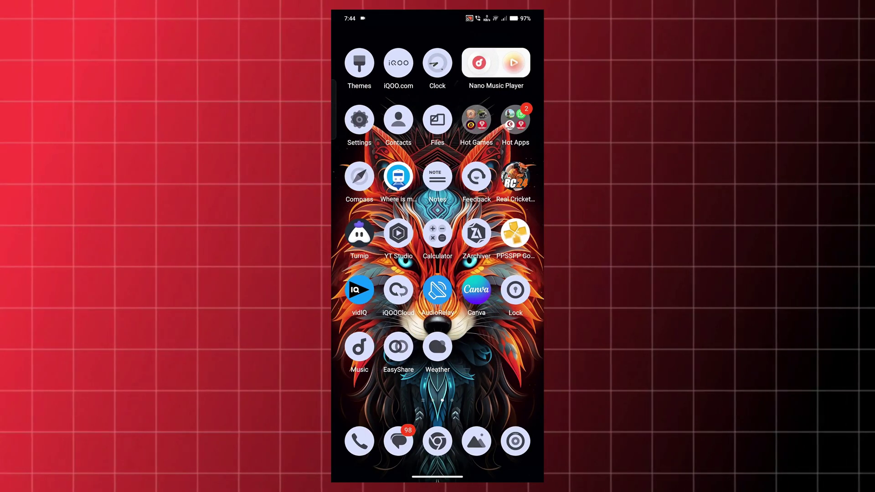
Check the About phone details in Settings, then go home and launch Chrome
left_click(359, 120)
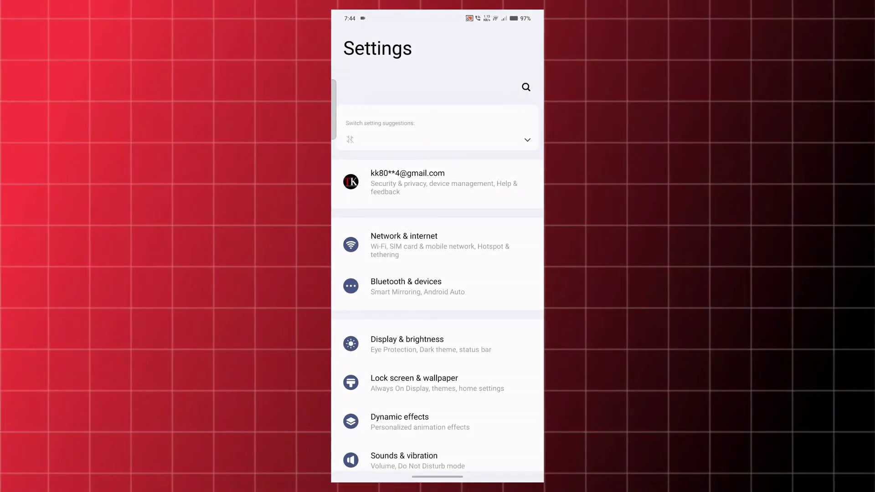
scroll(438, 274, "down", 10)
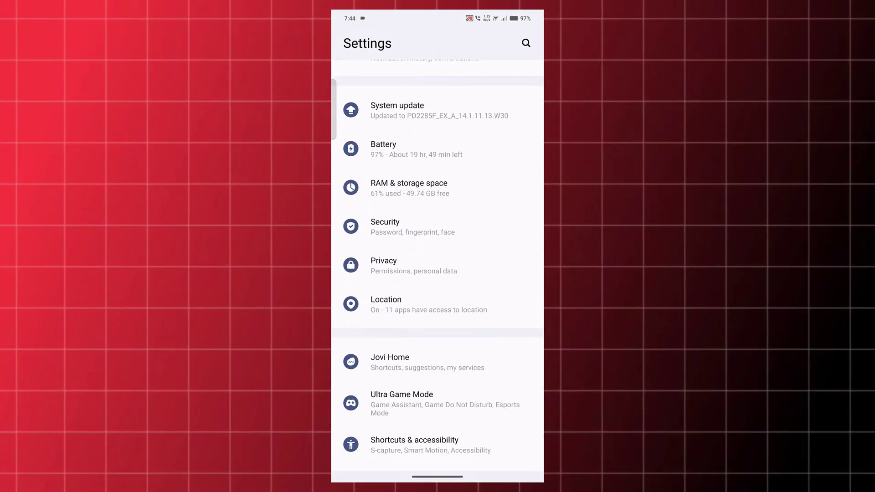
scroll(438, 273, "down", 5)
left_click(410, 448)
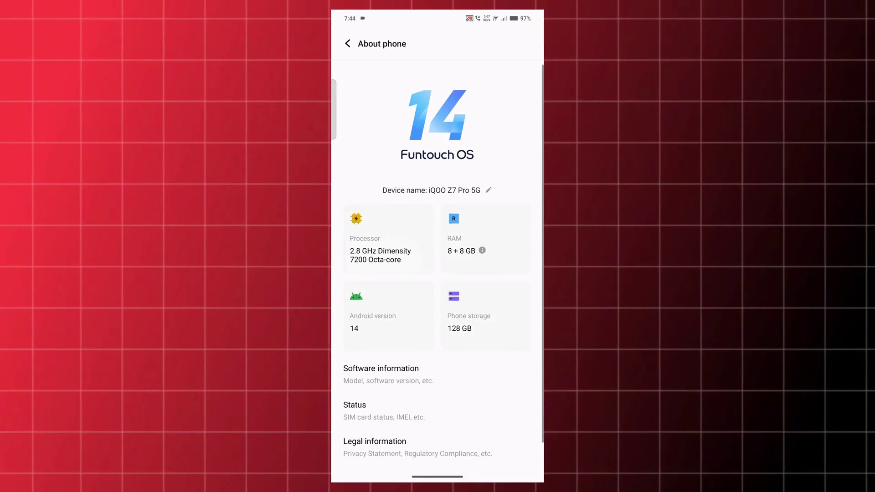
scroll(437, 274, "down", 1)
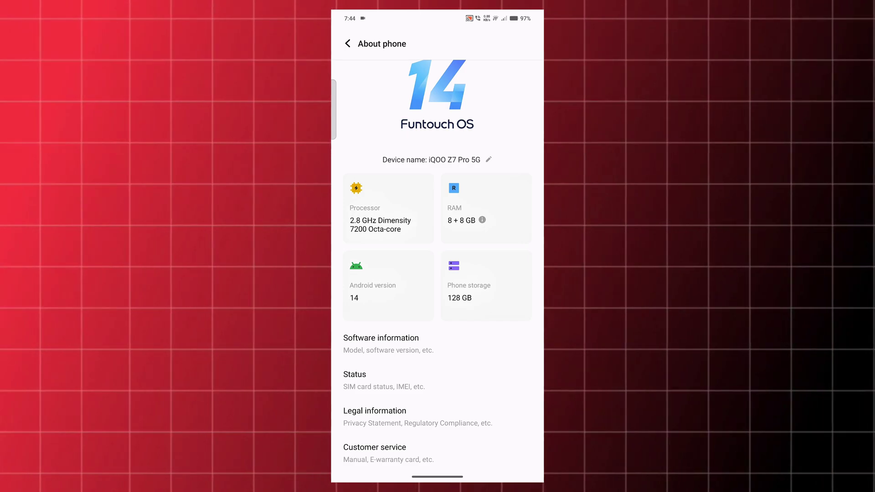
left_click_drag(438, 477, 437, 308)
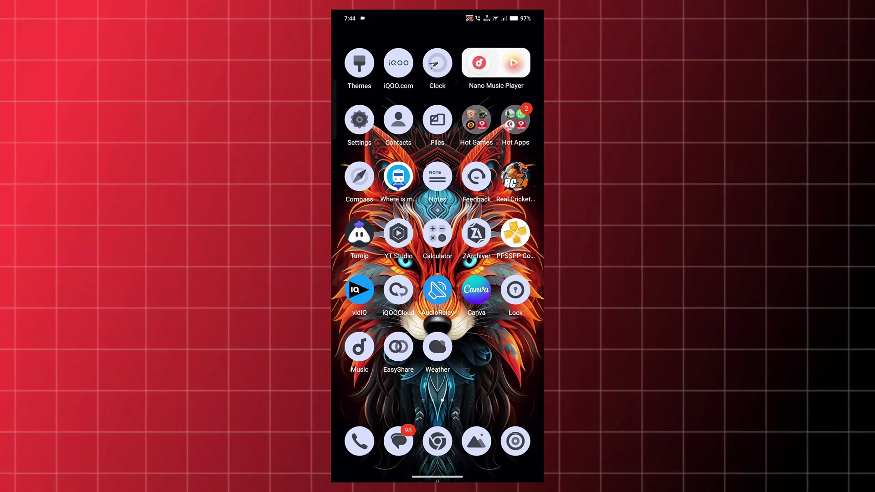
left_click(438, 441)
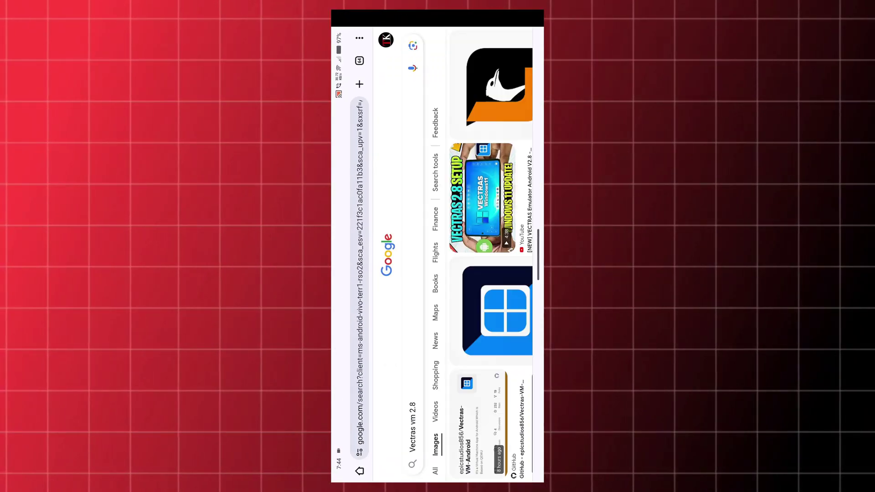
Search Google for 'mobox GitHub' using the address-bar suggestion
left_click(417, 40)
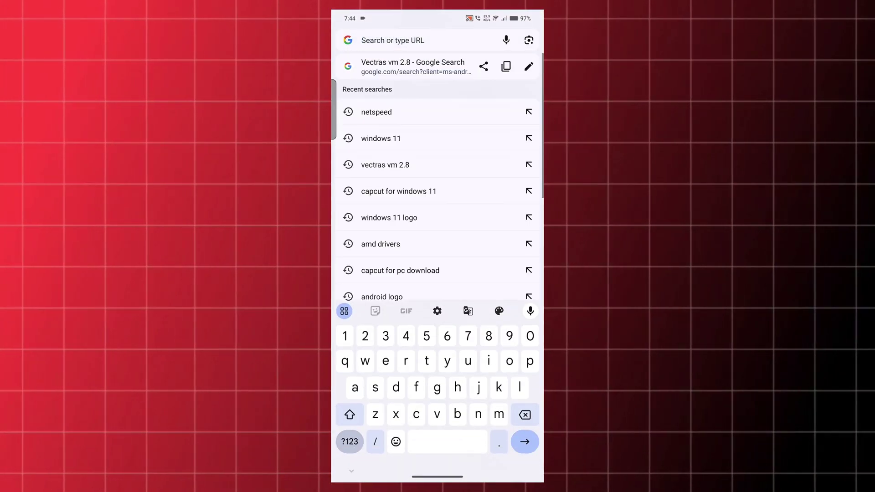
type("mobix")
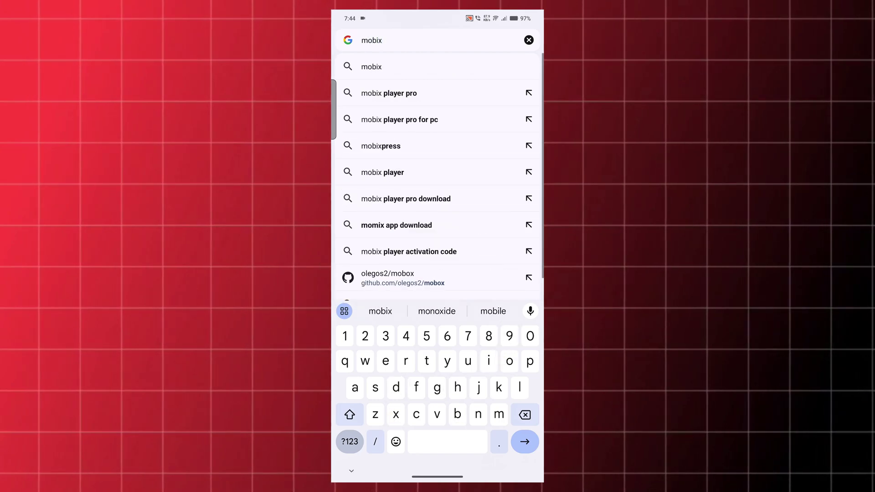
key("BackSpace")
type("o")
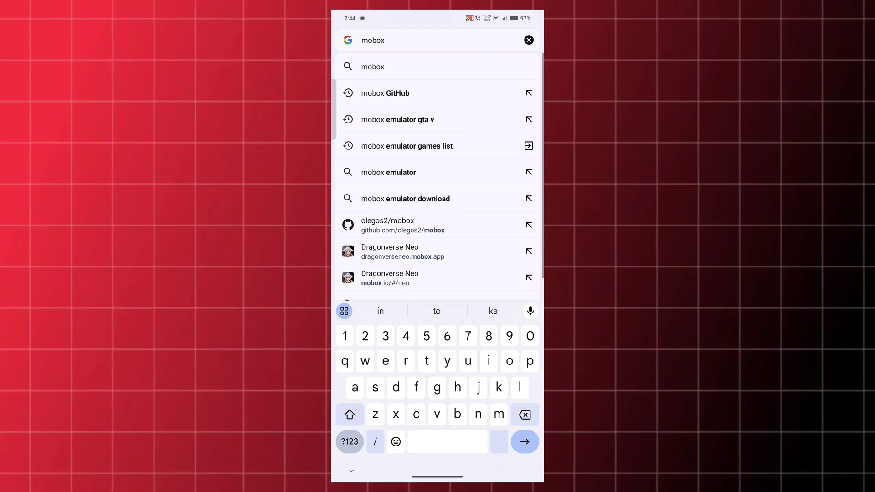
left_click(528, 94)
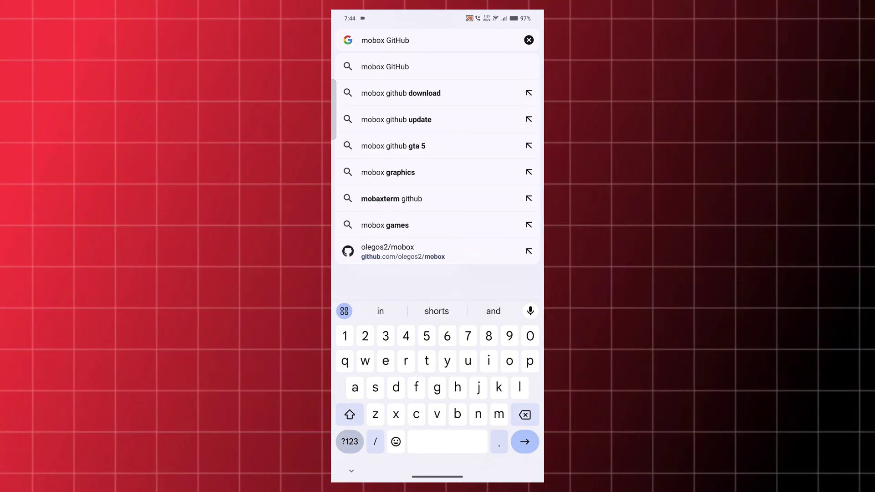
key("Return")
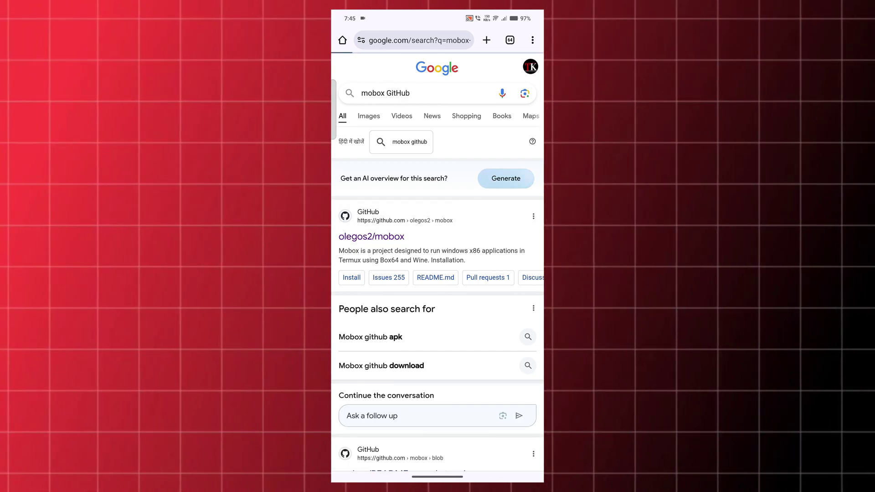
Open the olegos2/mobox repository from the search results
left_click(371, 236)
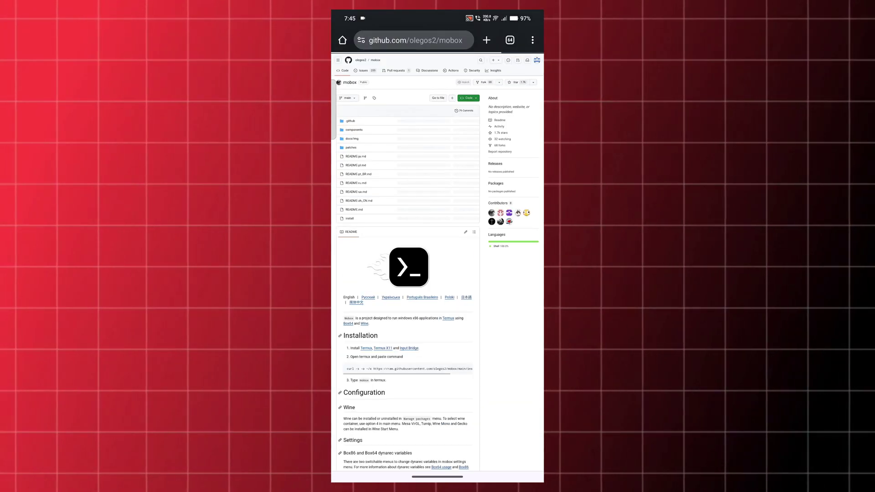
scroll(335, 273, "down", 5)
scroll(335, 273, "down", 3)
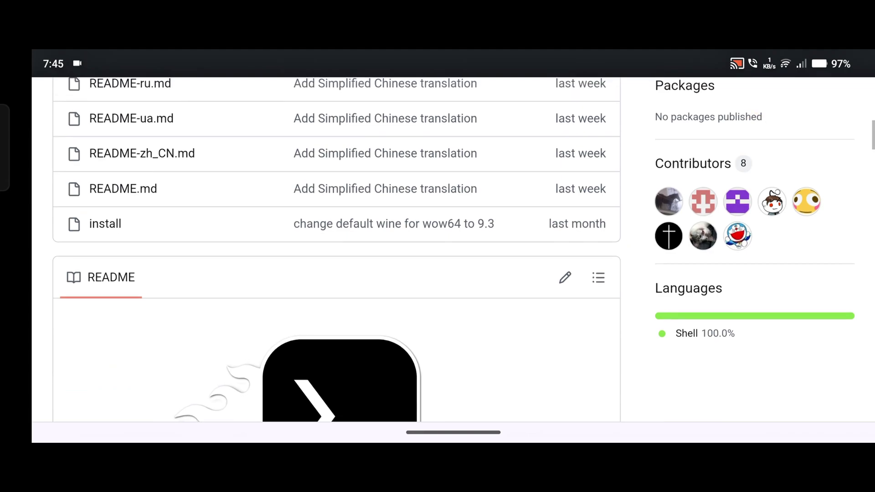
scroll(334, 274, "up", 3)
scroll(335, 273, "up", 5)
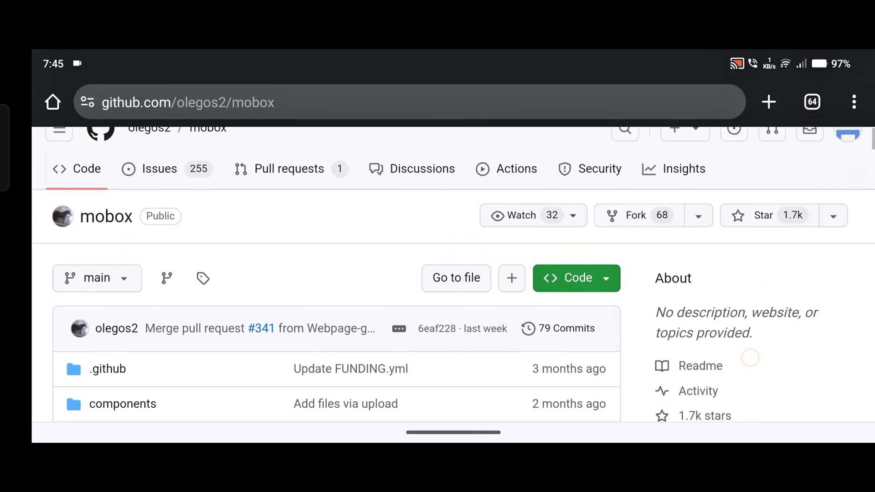
scroll(438, 273, "down", 10)
scroll(732, 230, "down", 3)
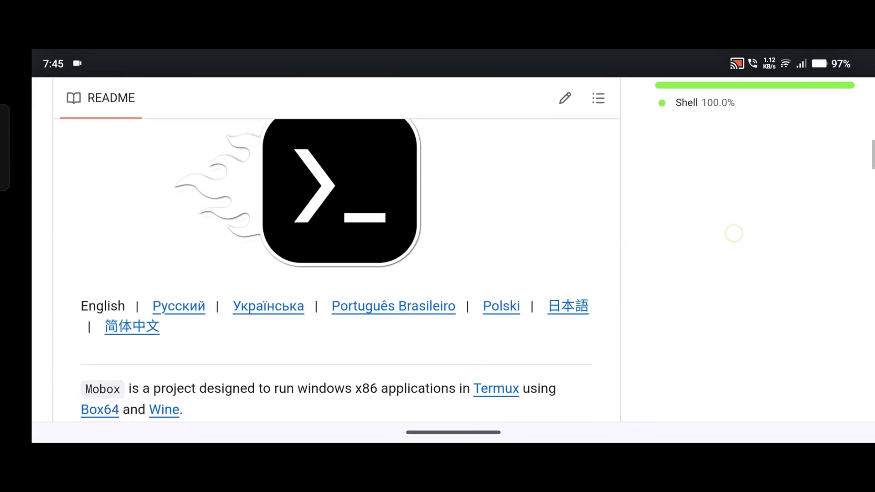
scroll(722, 334, "down", 2)
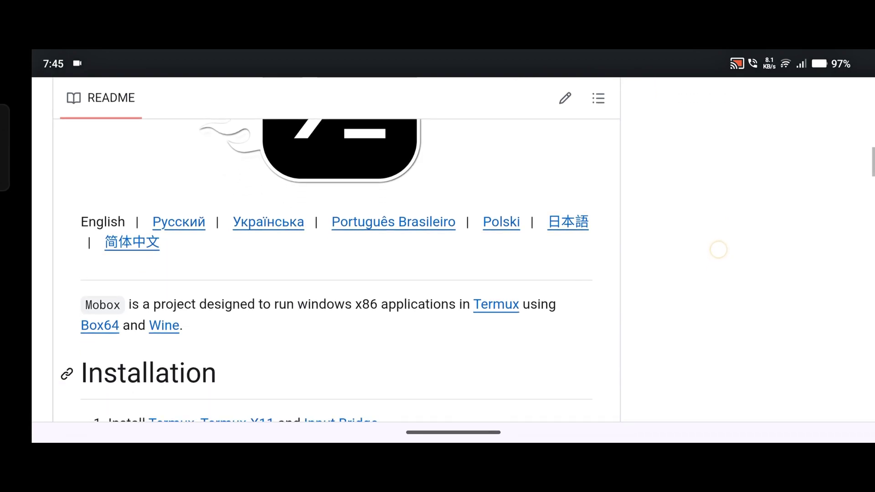
scroll(646, 253, "up", 1)
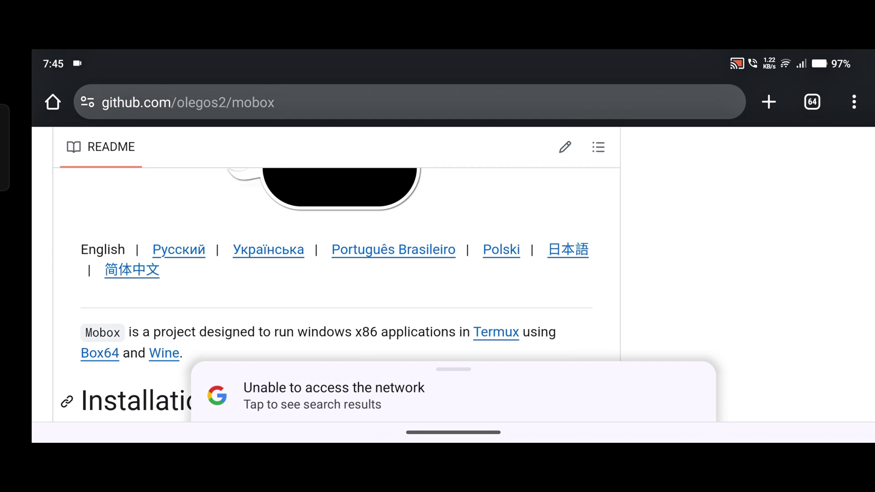
scroll(645, 246, "down", 1)
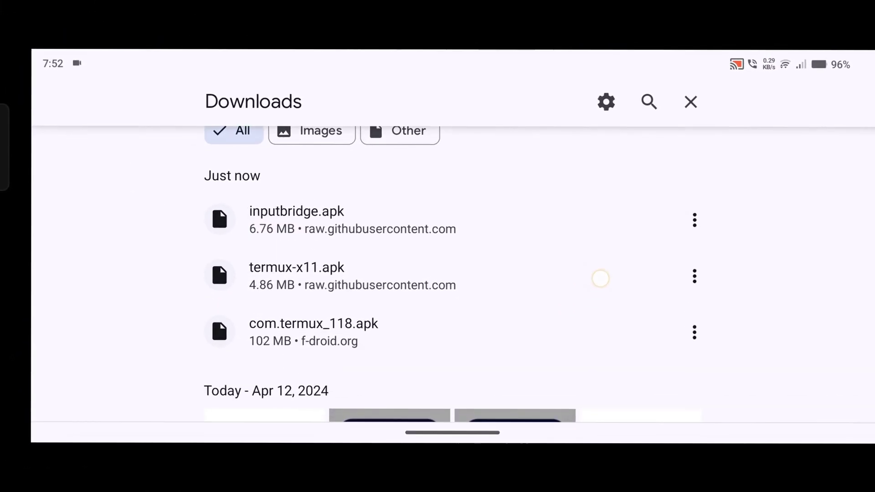
Install the Termux and Termux:X11 apks, then open Termux:X11
left_click(600, 278)
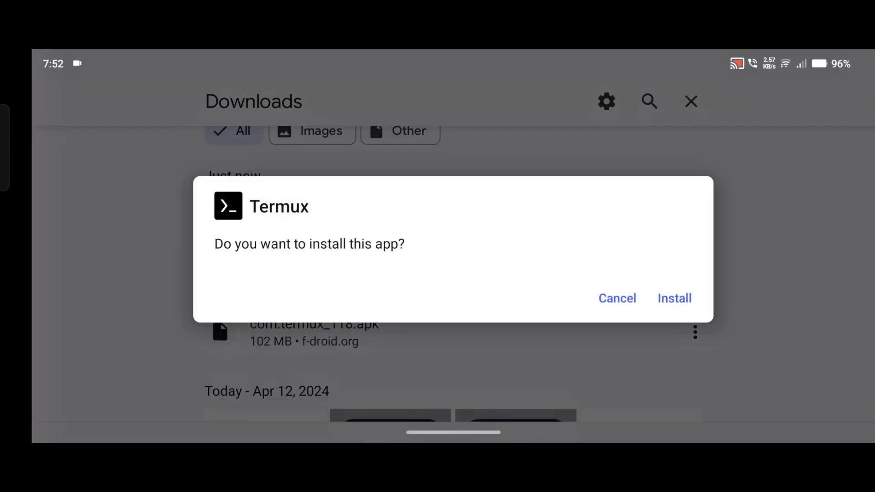
left_click(672, 304)
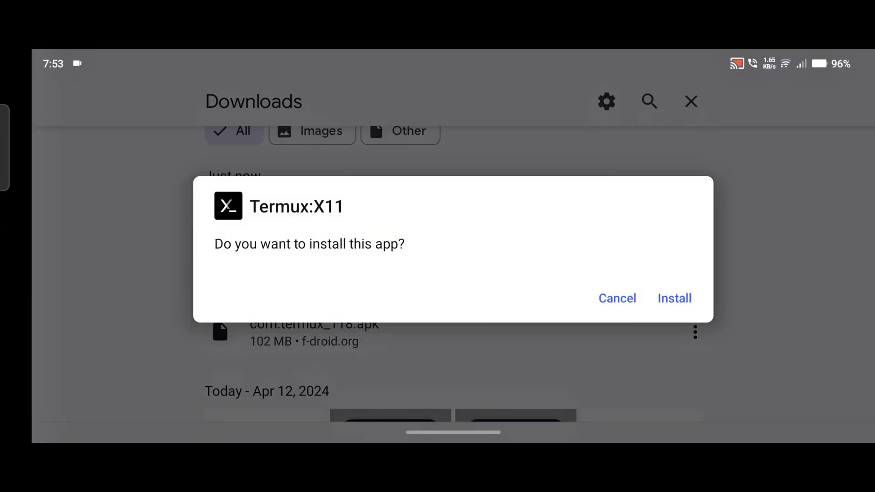
left_click(675, 298)
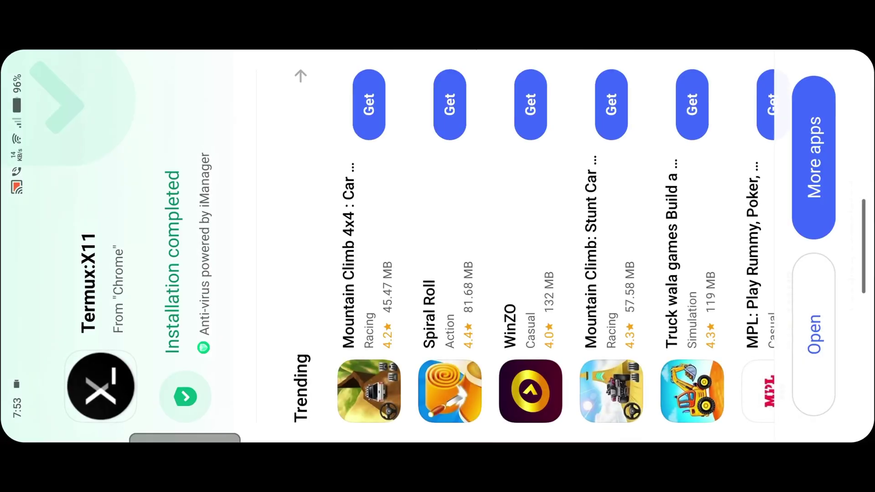
left_click(814, 335)
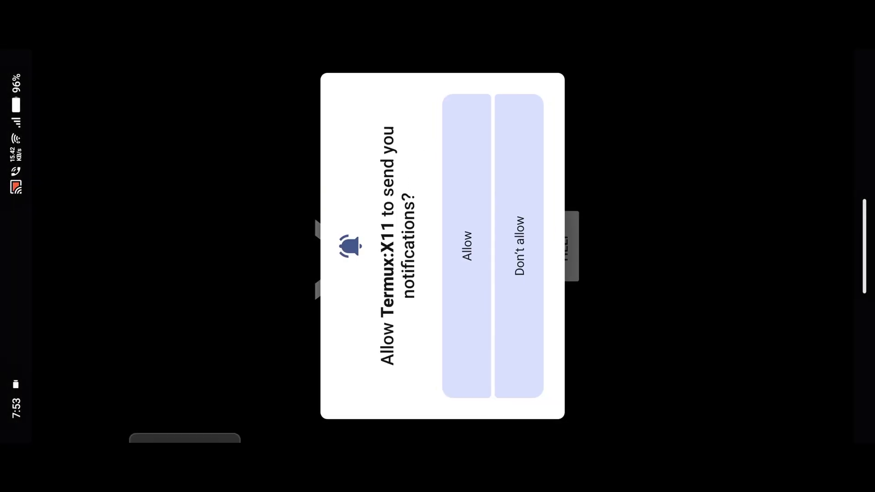
Install InputBridge from the downloads list, dismiss the installed notices, and go home
left_click_drag(868, 246, 615, 247)
left_click(438, 427)
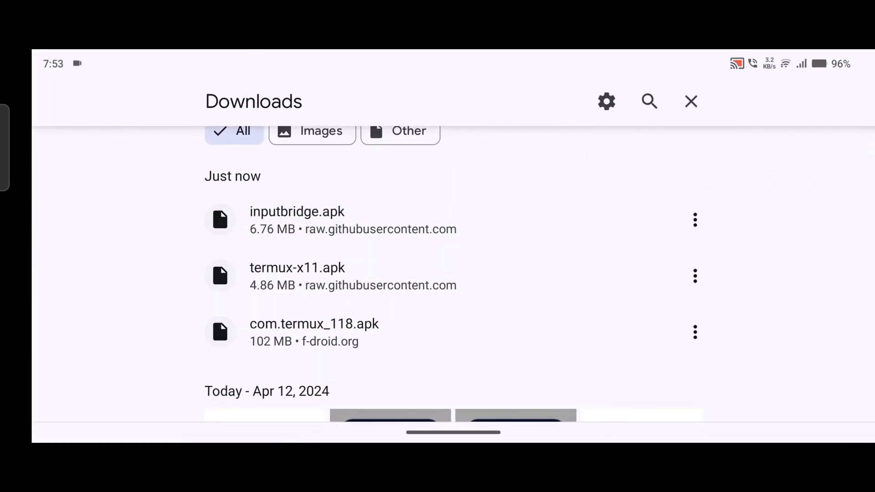
left_click(297, 220)
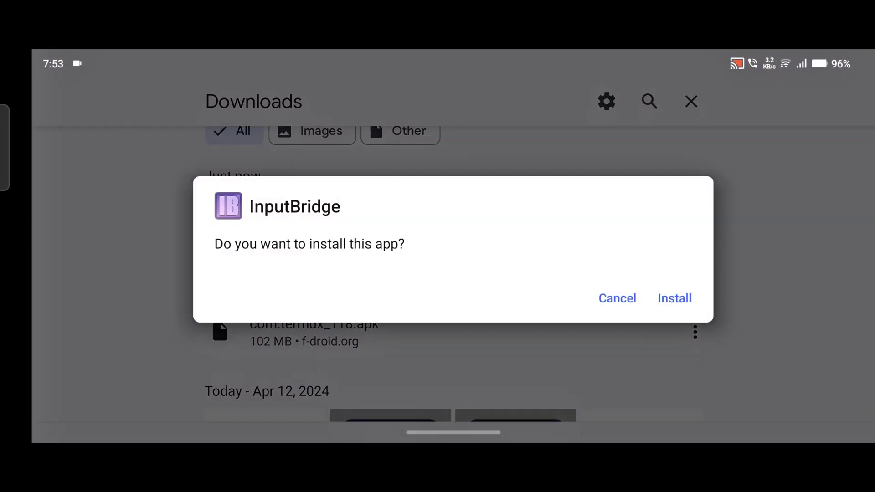
left_click(674, 298)
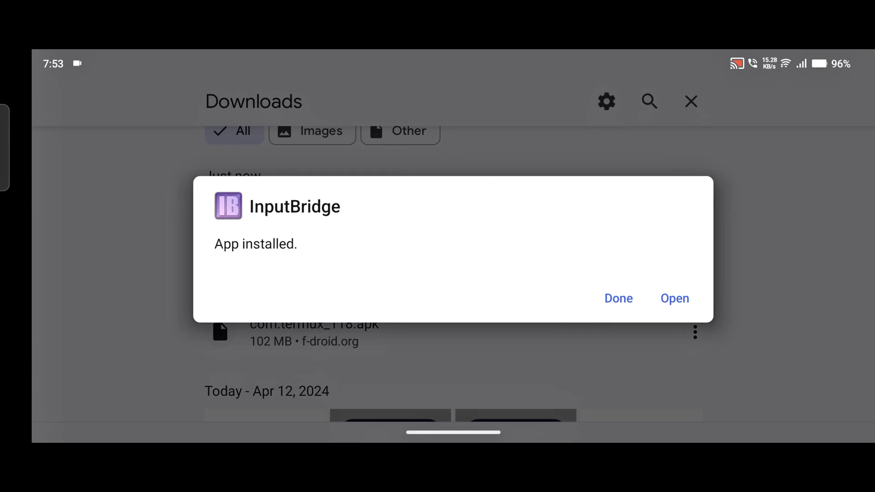
left_click(619, 298)
left_click(612, 298)
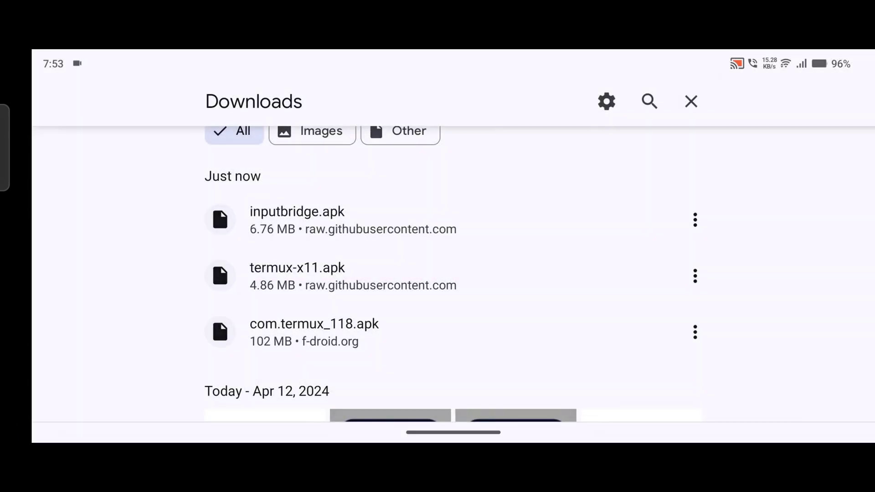
key("super")
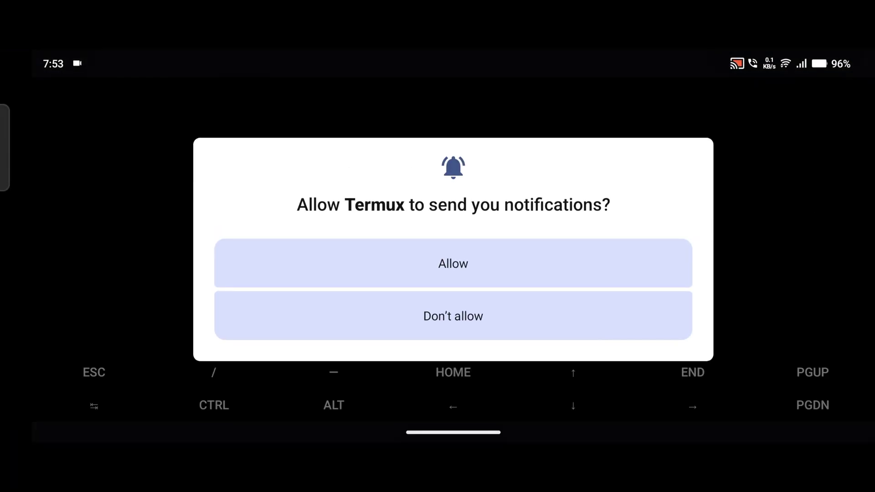
Answer the notification prompt and run 'pkg install' to test mirrors and refresh package lists
left_click(619, 255)
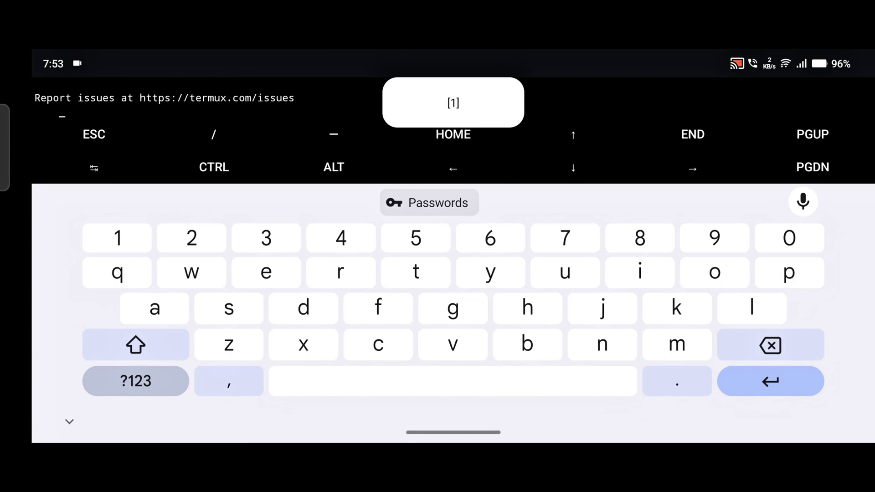
left_click(69, 421)
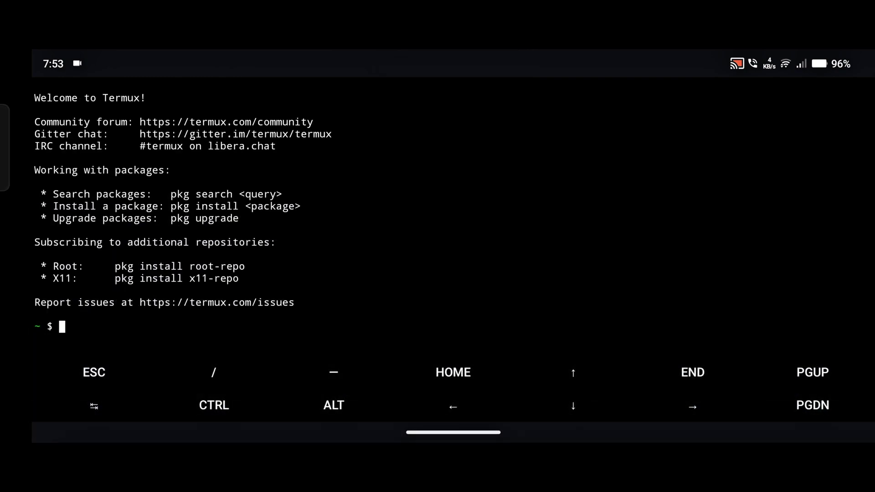
left_click(438, 205)
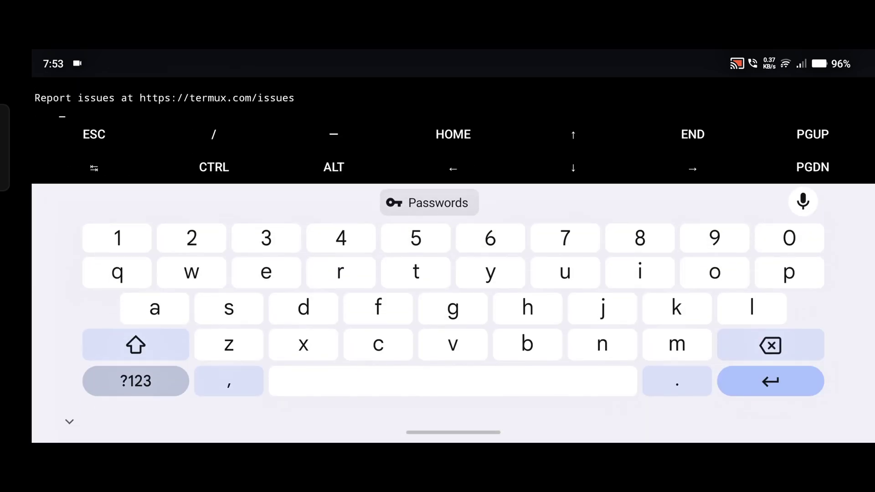
type("k")
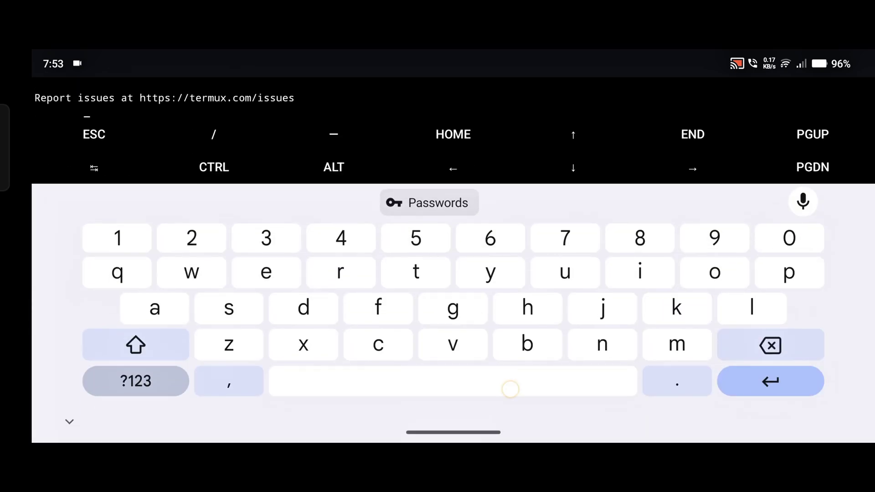
left_click(69, 421)
type("install")
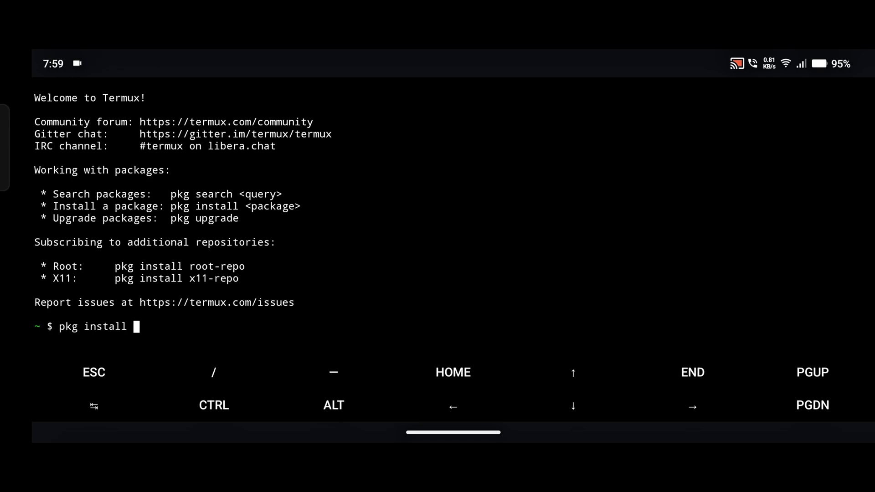
key("Return")
type("pkg update")
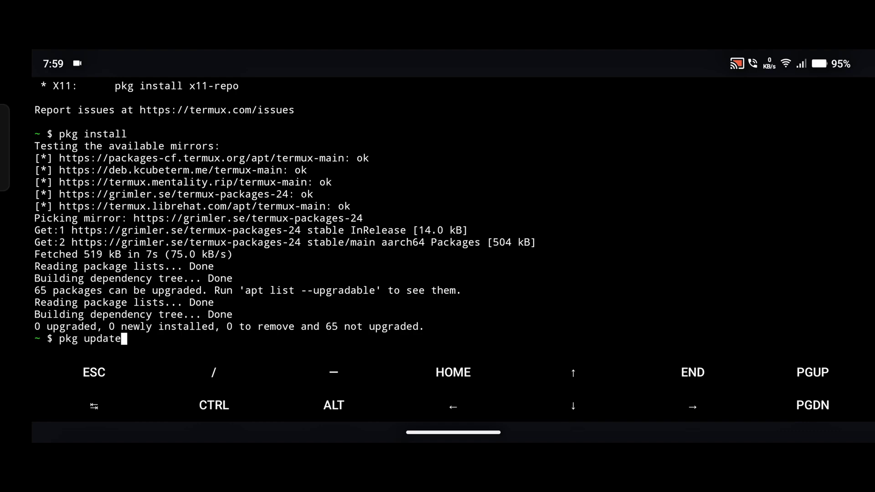
Run pkg update, upgrade the 65 packages, and accept maintainer versions of every config file
key("Return")
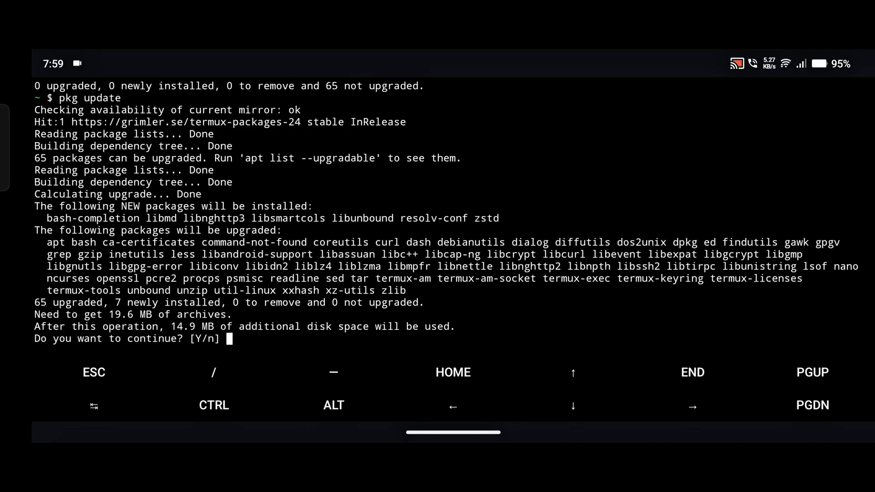
type("y")
key("Return")
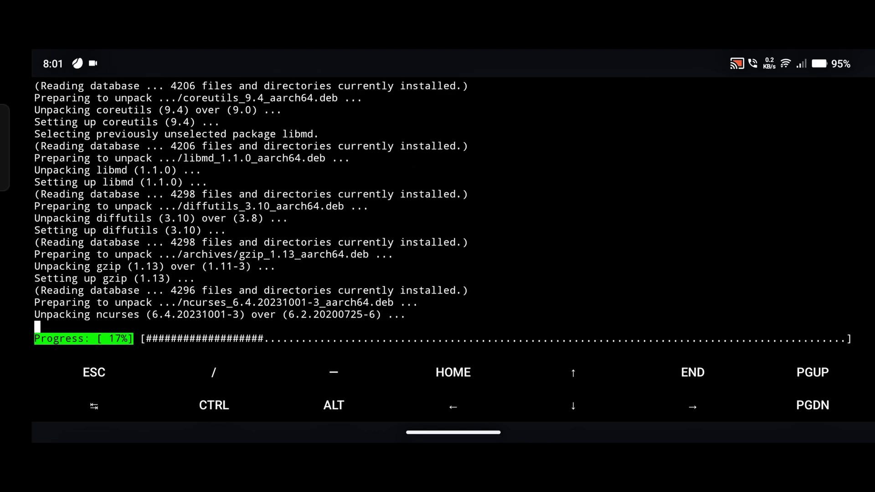
type("y")
key("Return")
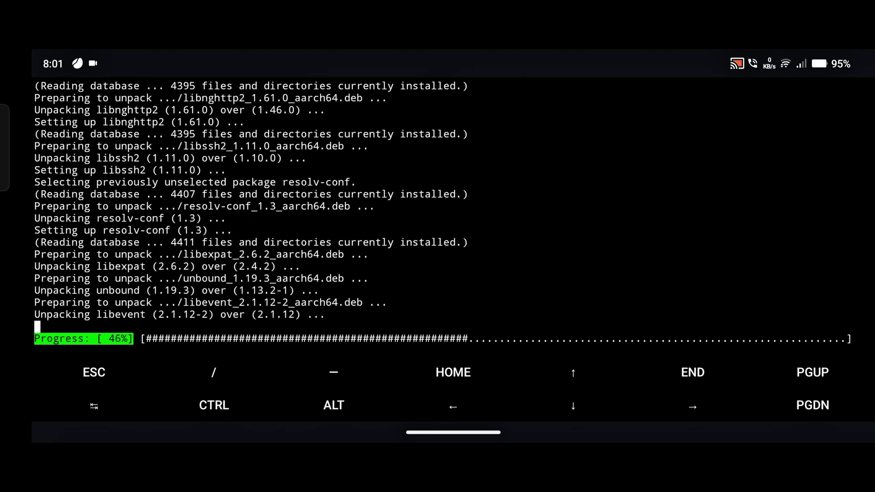
type("y")
key("Return")
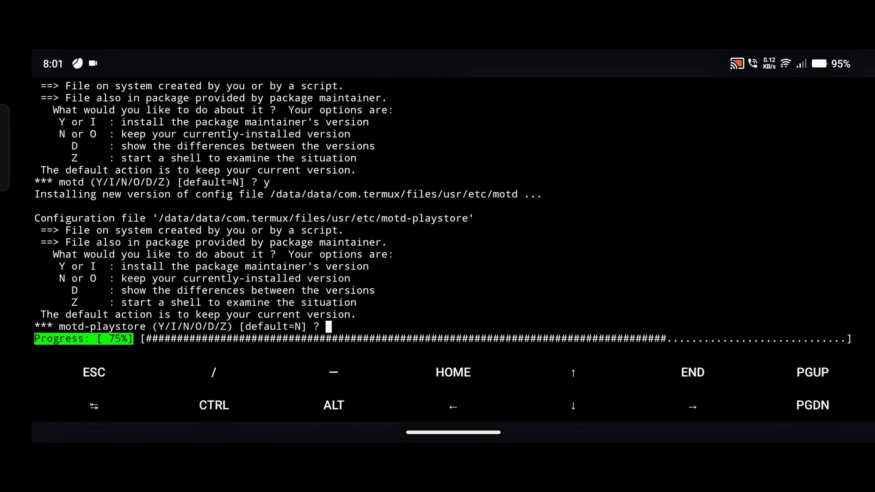
type("y")
key("Return")
type("y")
key("Return")
type("y")
key("Return")
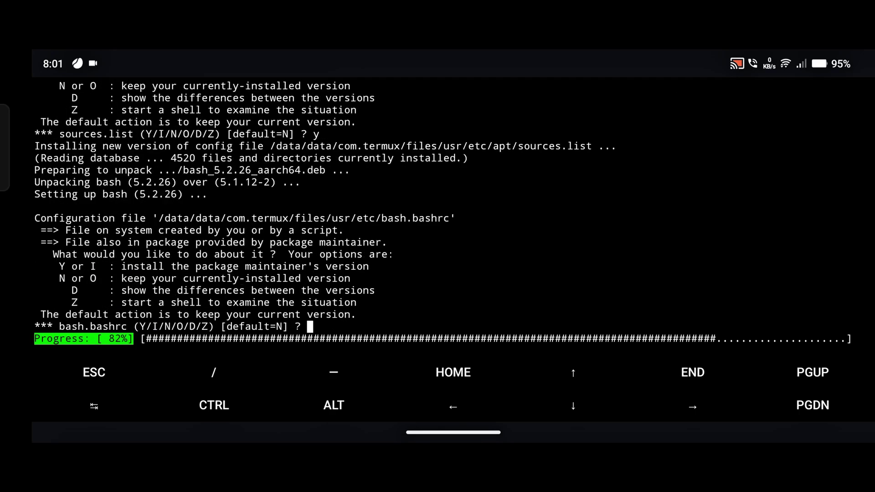
type("y")
key("Return")
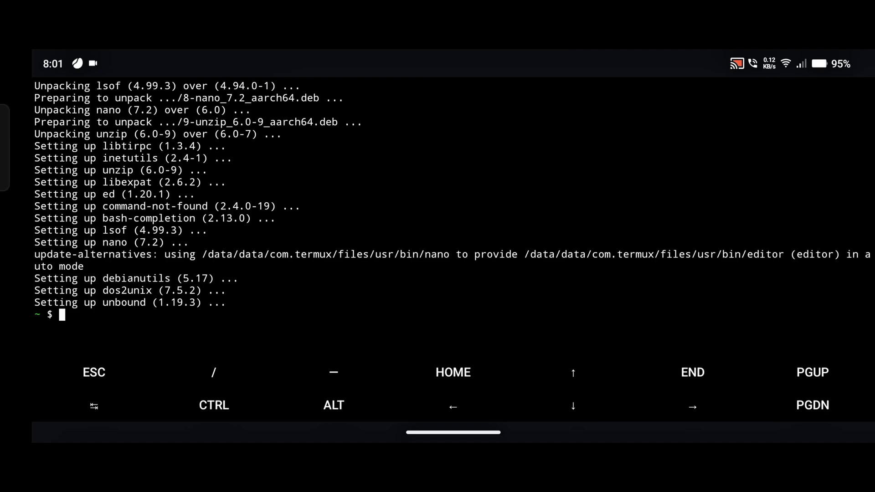
Copy the Mobox install command from the GitHub README in Chrome
left_click_drag(453, 432, 454, 274)
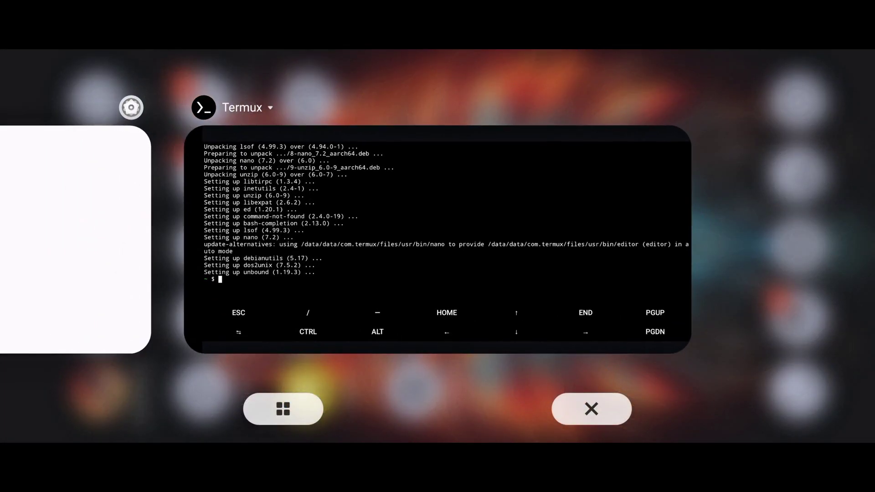
left_click_drag(453, 432, 453, 274)
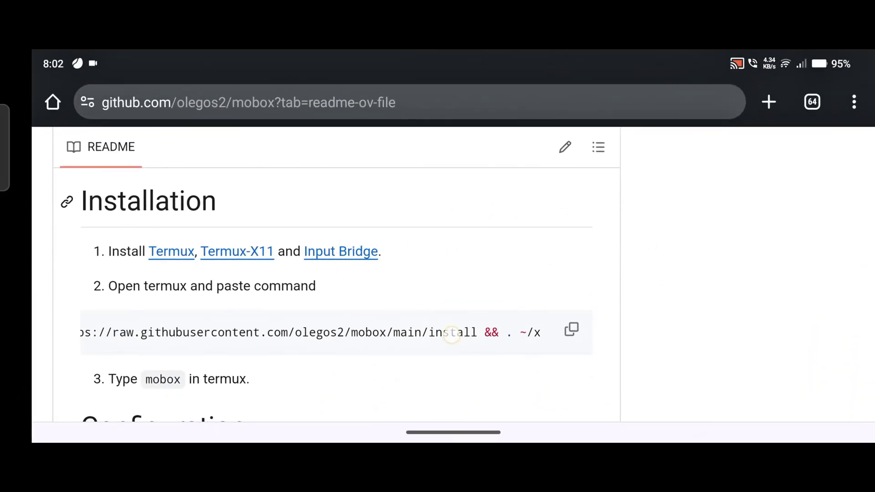
mouse_move(451, 335)
left_mouse_down()
mouse_move(581, 335)
mouse_move(451, 335)
left_mouse_up()
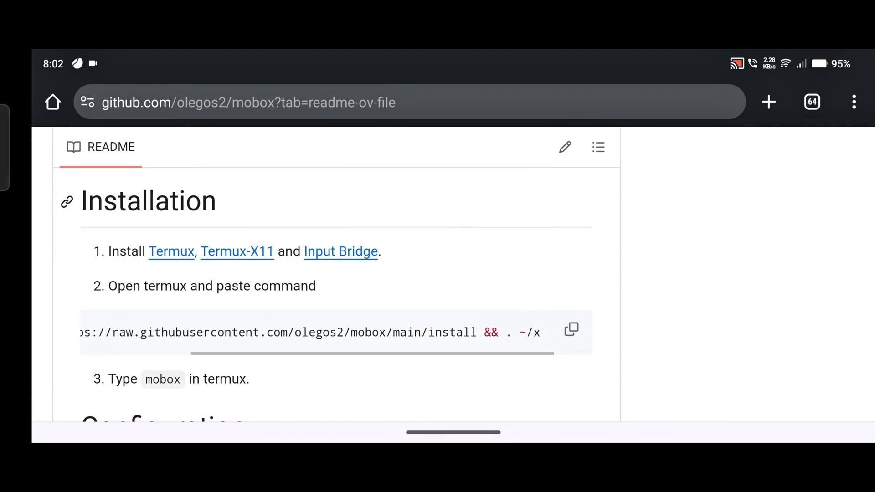
left_click(572, 329)
Paste the Mobox install command at the Termux prompt
left_click_drag(454, 432, 454, 240)
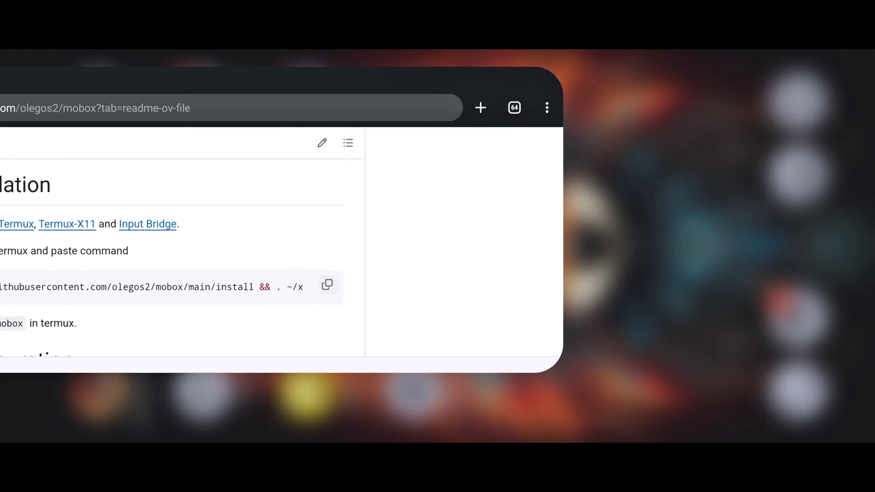
left_click_drag(273, 240, 520, 239)
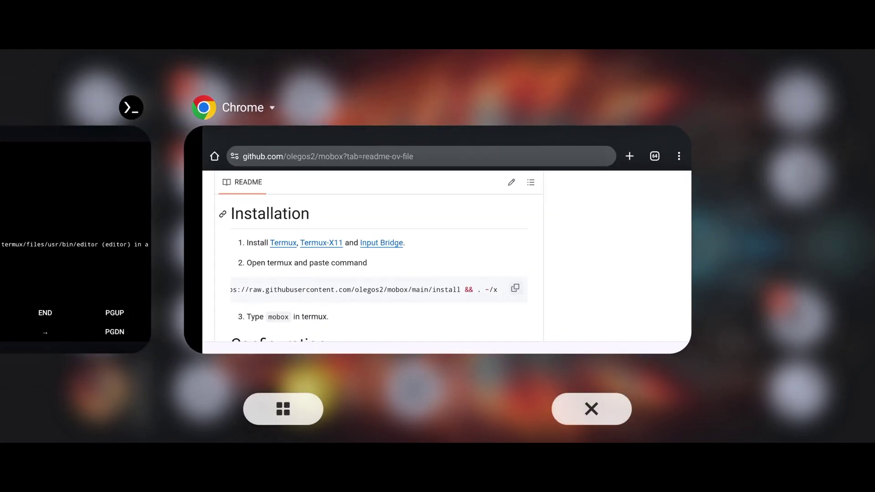
left_click(128, 166)
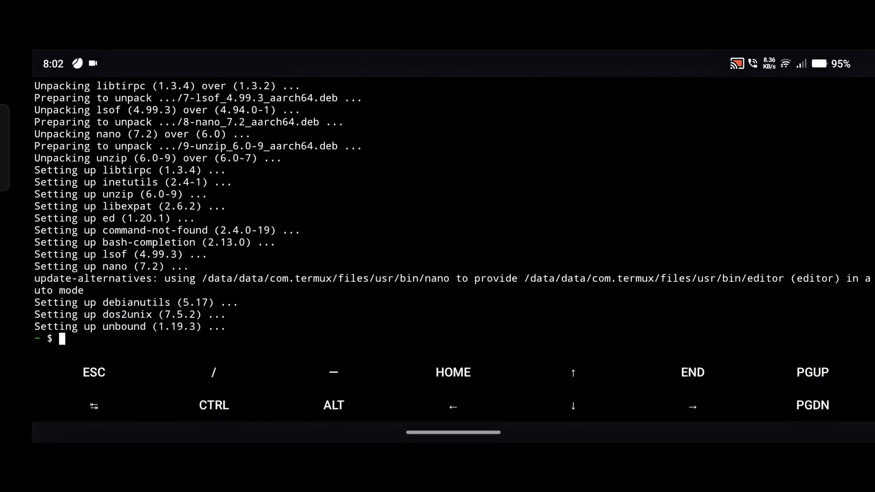
left_click(411, 317)
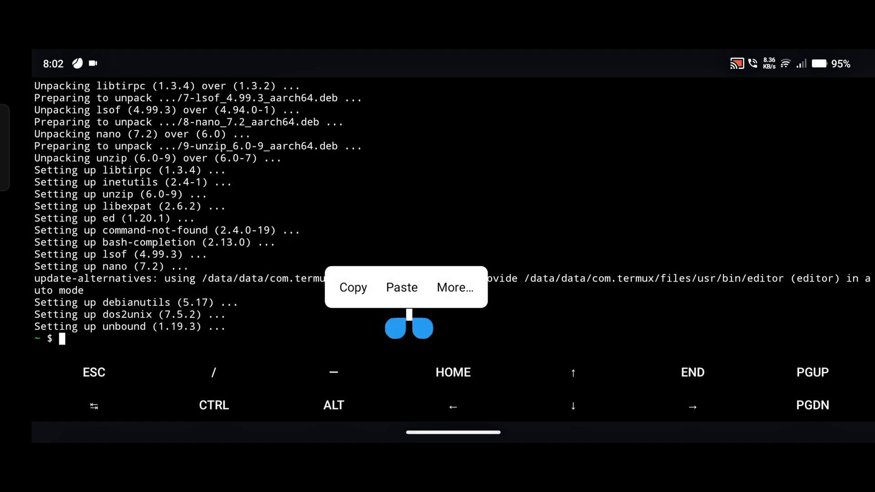
left_click(401, 287)
Run the pasted curl install command and grant Termux storage access
key("Return")
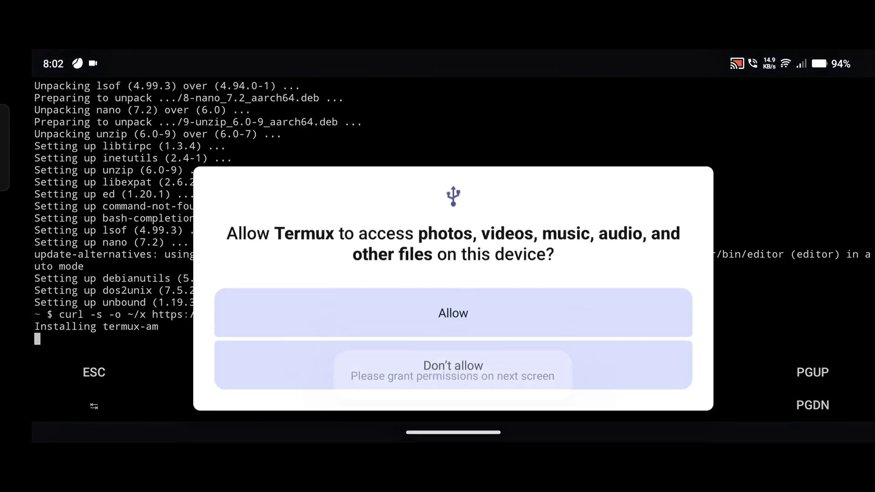
left_click(548, 273)
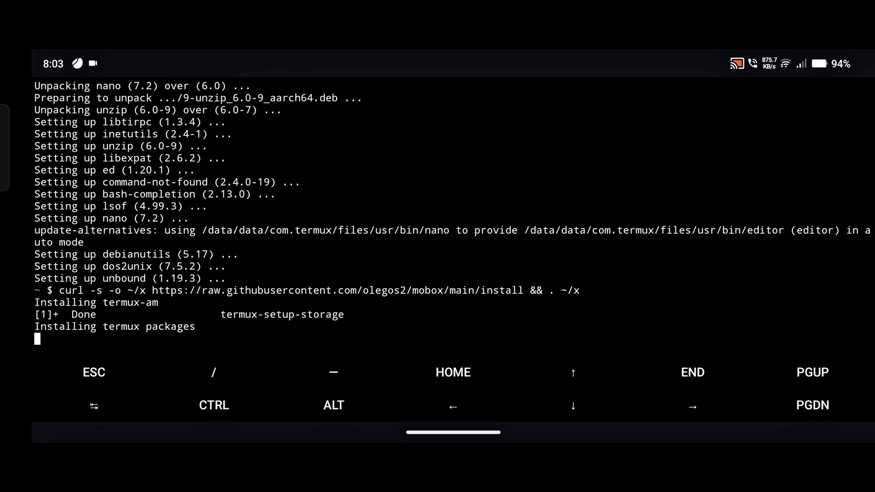
In Termux:X11 preferences, set resolution mode to exact with a 1280x720 resolution
left_click_drag(453, 433, 453, 273)
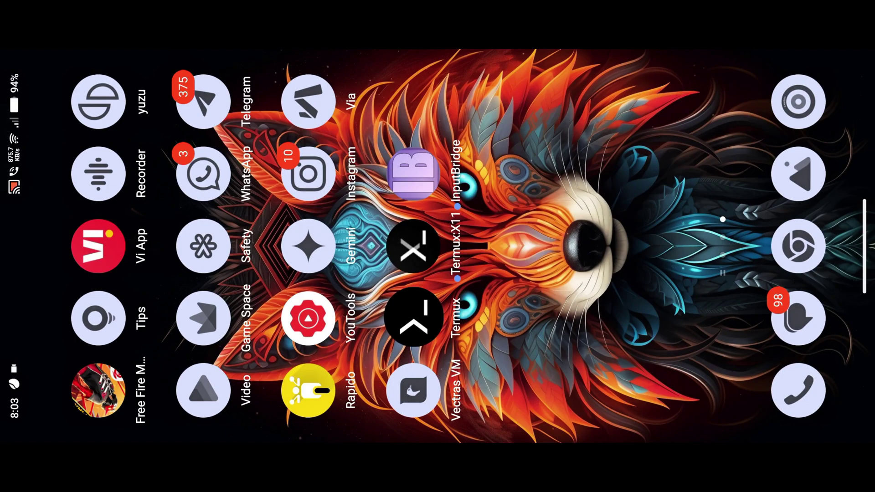
left_click(412, 248)
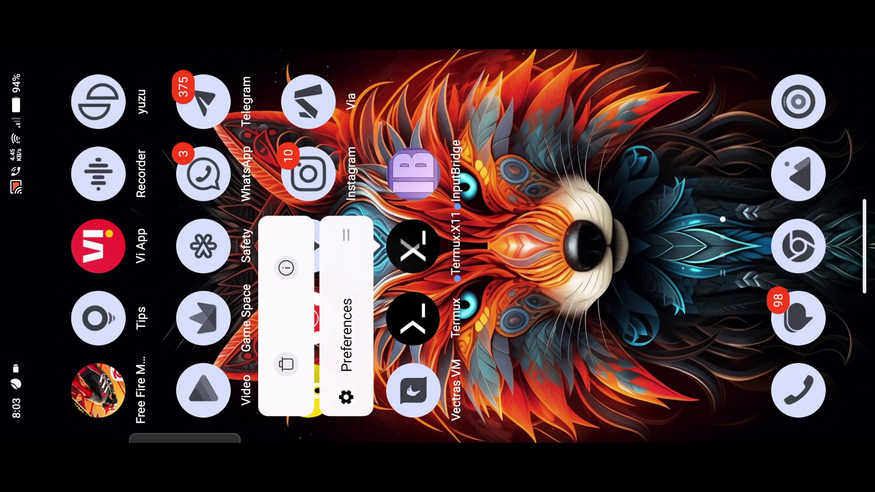
left_click(345, 321)
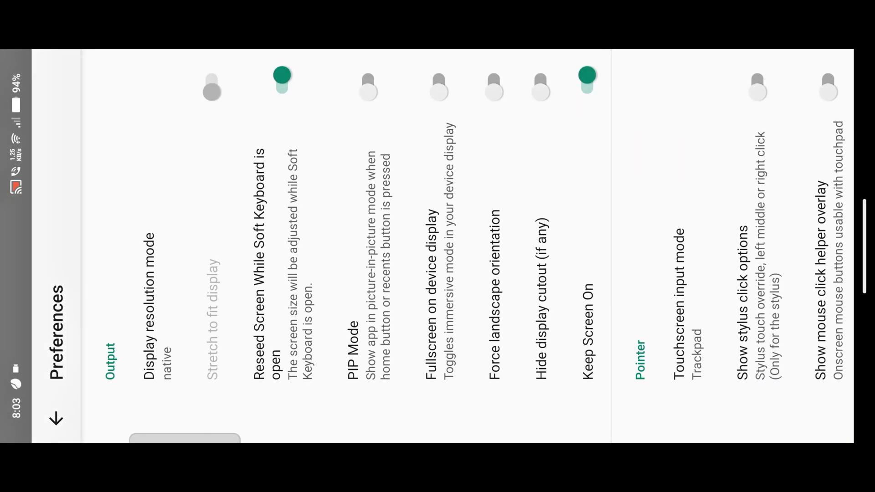
left_click(149, 135)
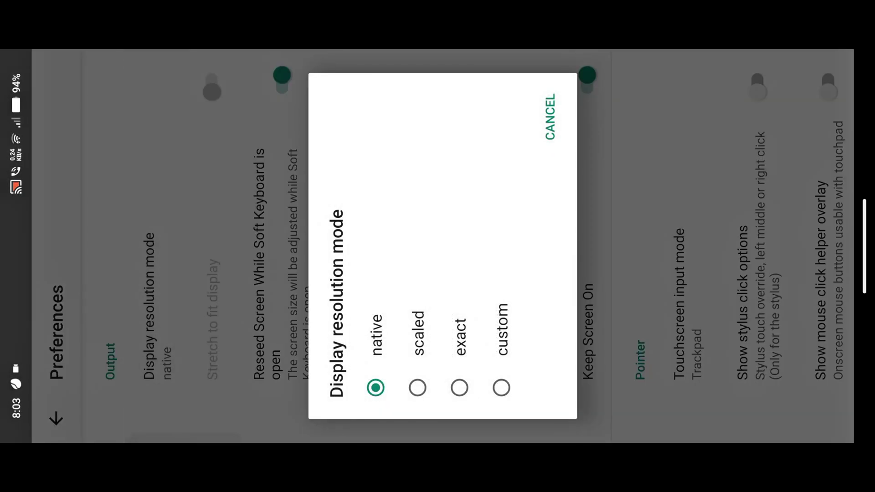
left_click(459, 387)
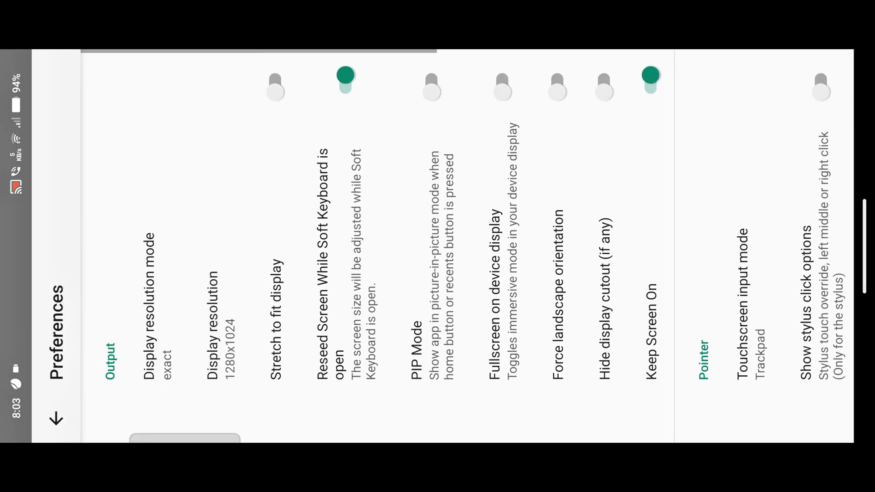
scroll(438, 246, "down", 1)
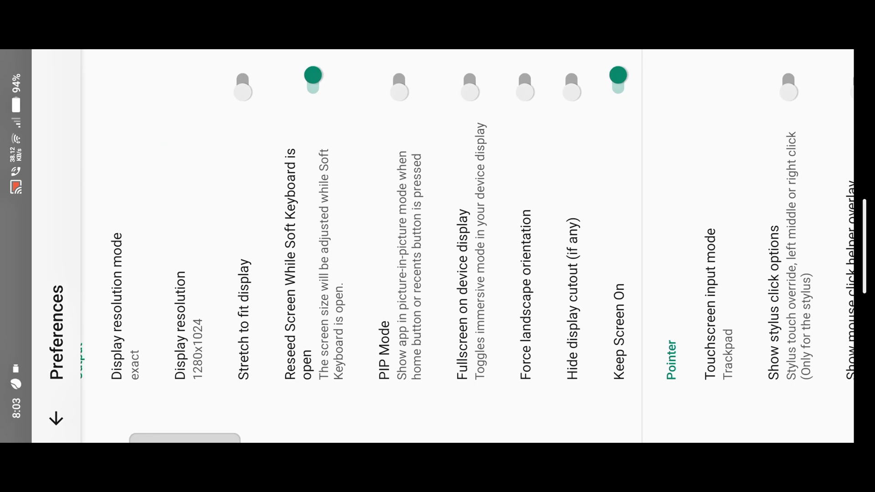
left_click(188, 219)
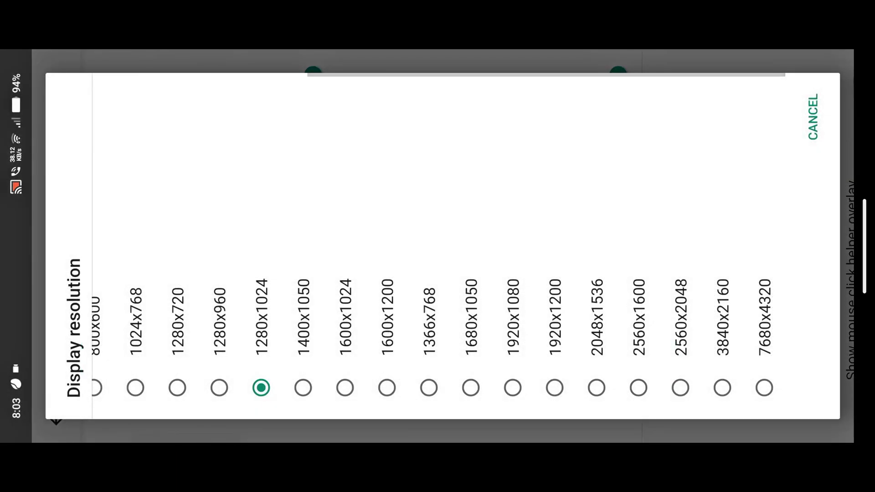
left_click_drag(177, 300, 178, 182)
left_click(176, 297)
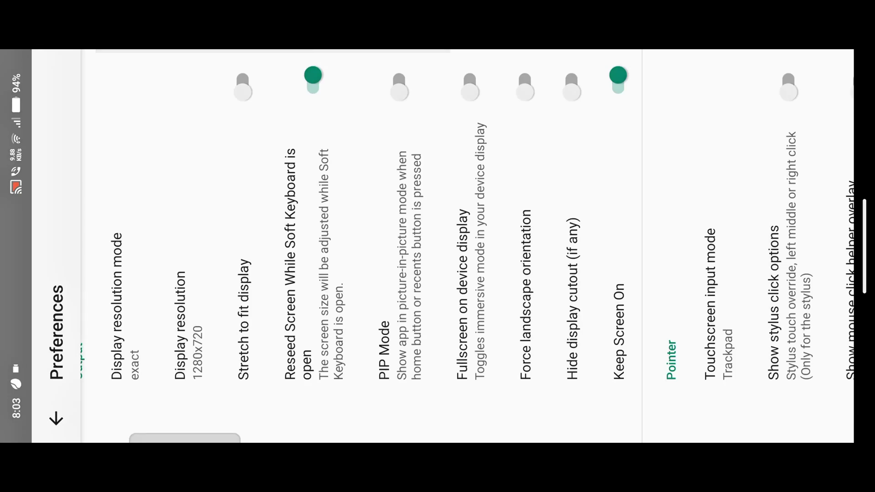
Enable Stretch to fit display and PIP Mode, disable the additional keyboard, and go home
left_click(243, 82)
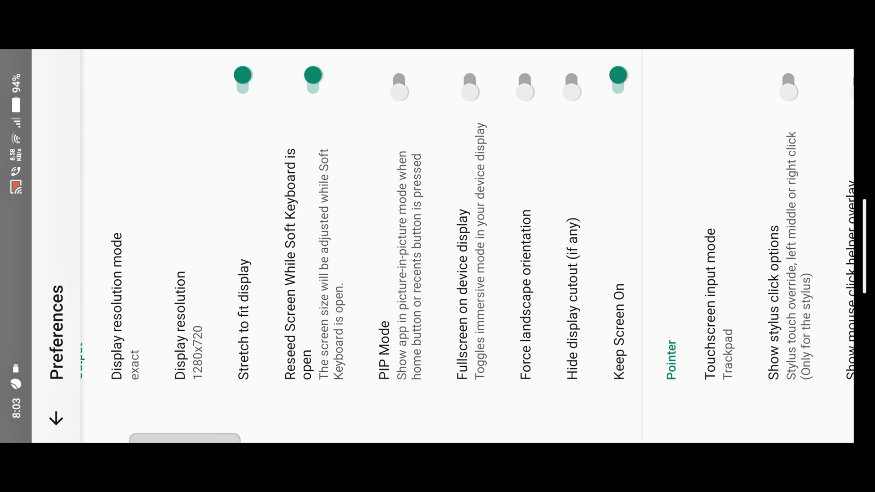
left_click_drag(503, 122, 448, 83)
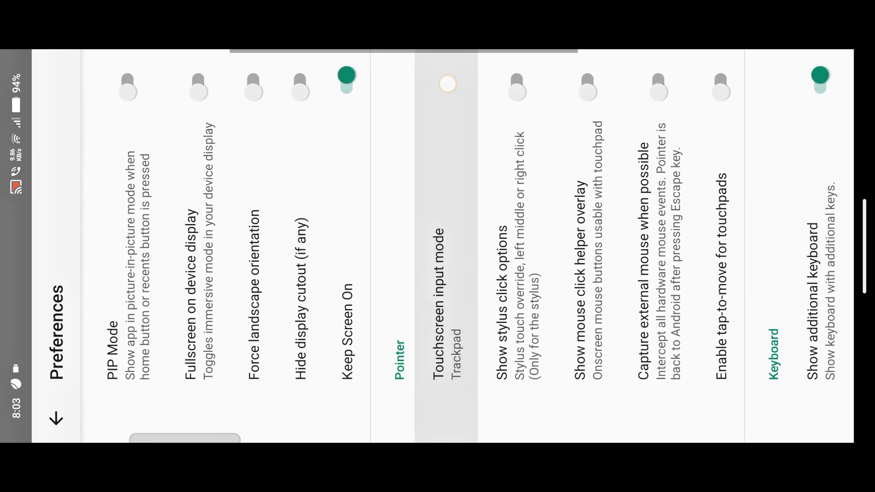
scroll(467, 246, "right", 5)
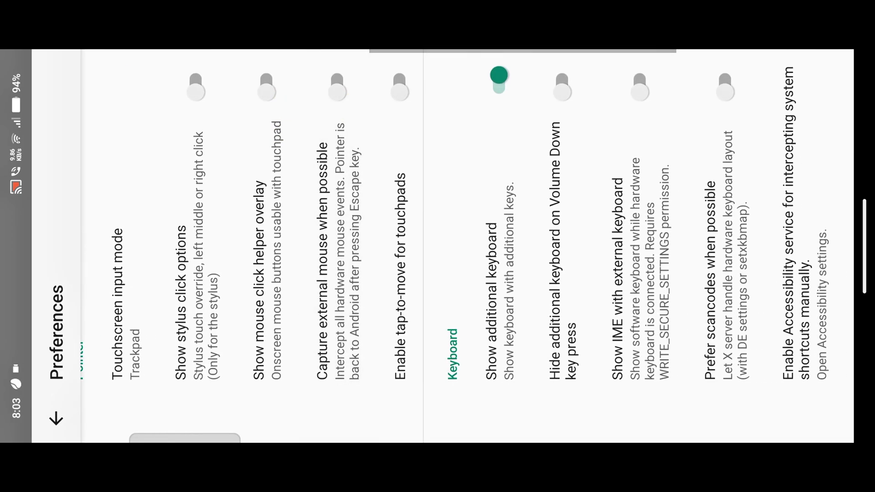
left_click(498, 80)
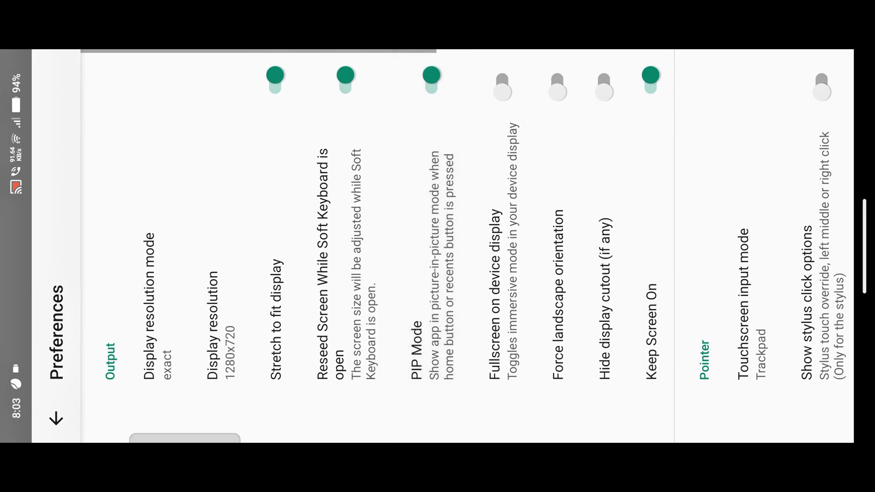
left_click_drag(864, 247, 684, 246)
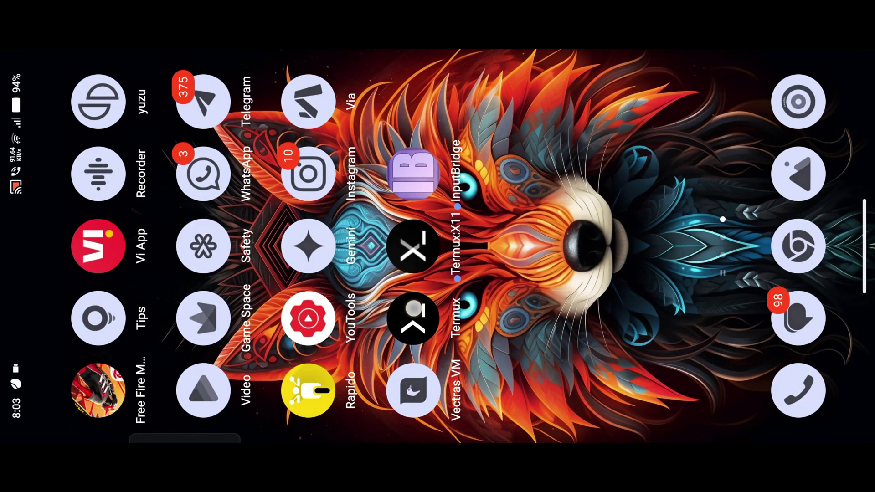
Choose option 2, the new Mobox wow64 version, and let the Termux install finish
left_click(412, 318)
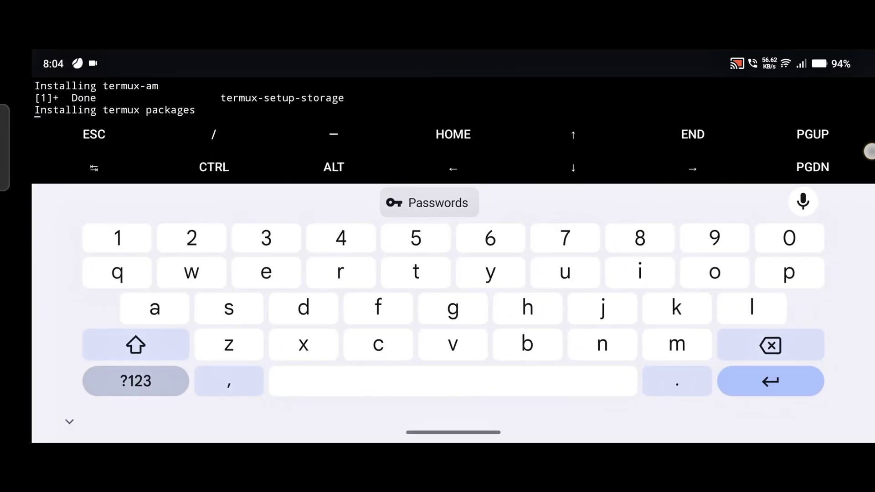
left_click(69, 422)
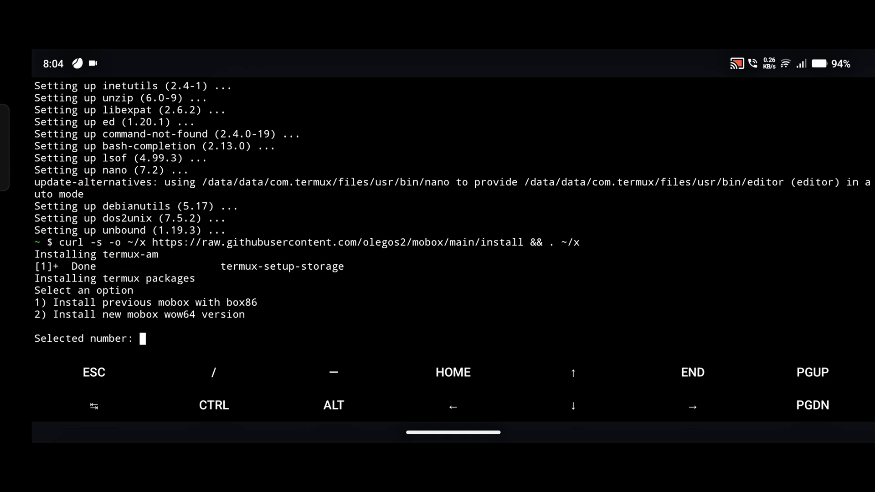
type("2")
key("Return")
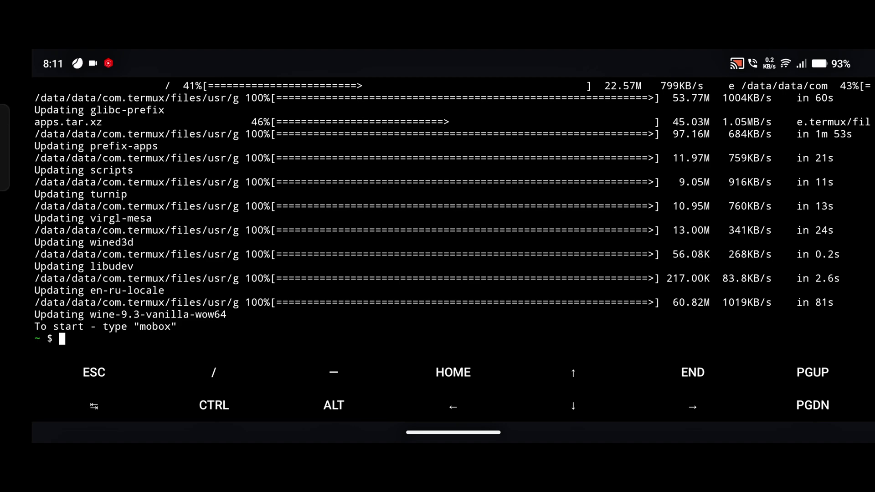
type("m")
type("obox")
Run the mobox command in Termux to bring up the Mobox (wow64) menu
key("Return")
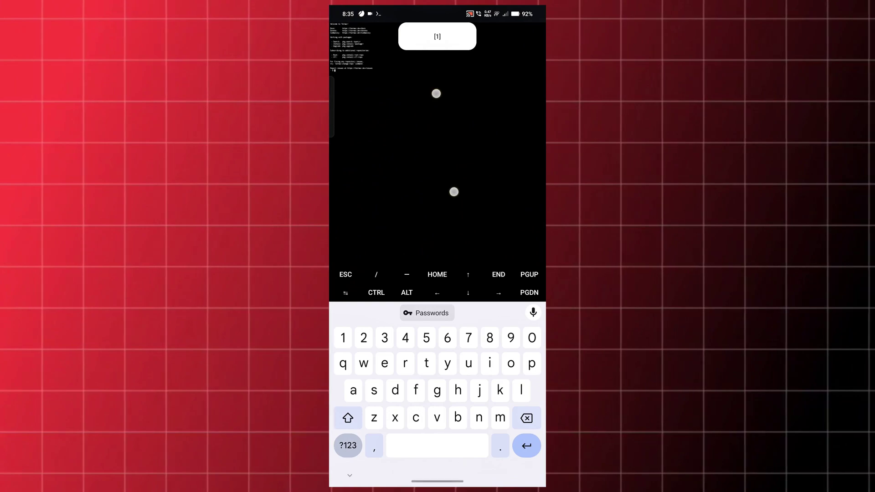
scroll(454, 99, "up", 3)
scroll(459, 144, "up", 3)
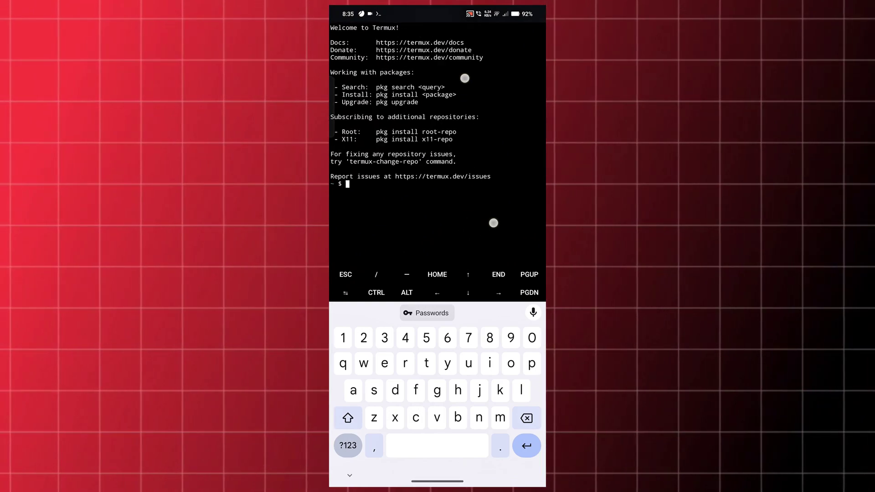
type("mobox")
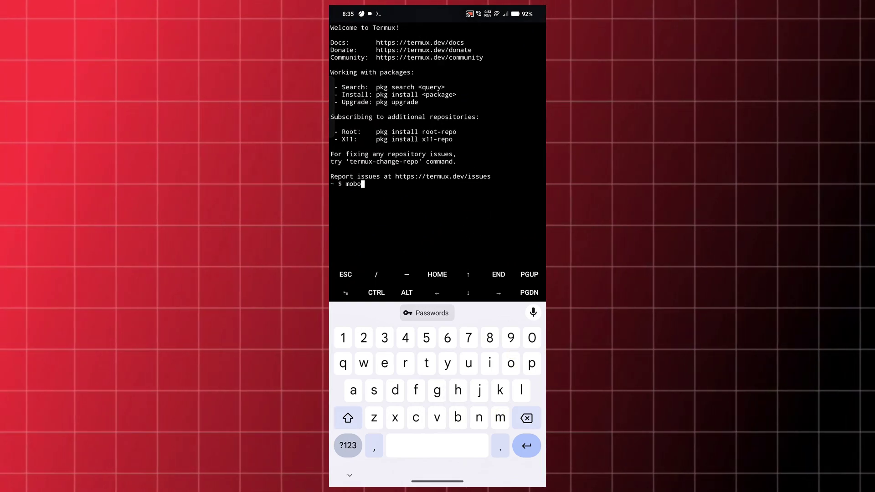
key("Return")
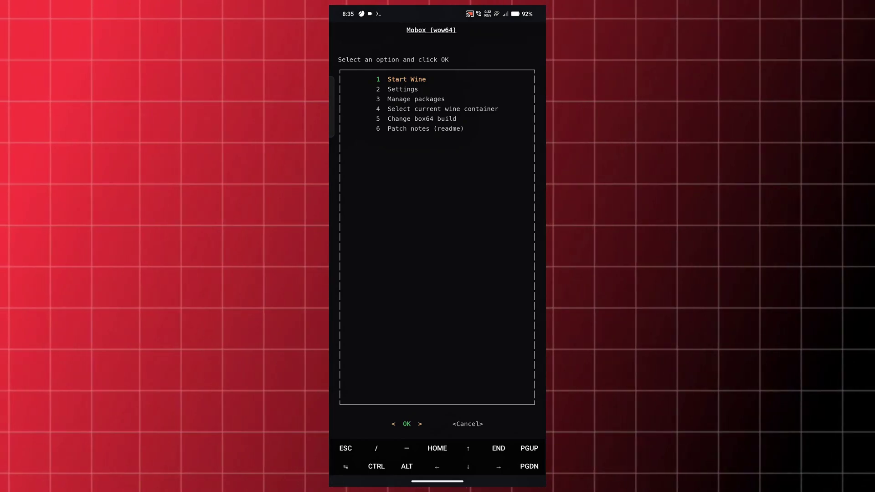
scroll(439, 216, "down", 2)
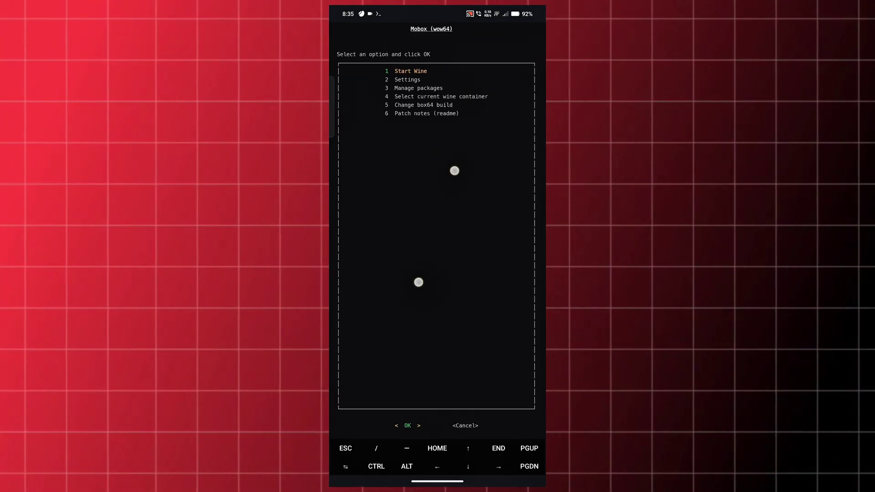
In Settings > Dynarec, apply preset 412 and return to the Settings menu
left_click(468, 467)
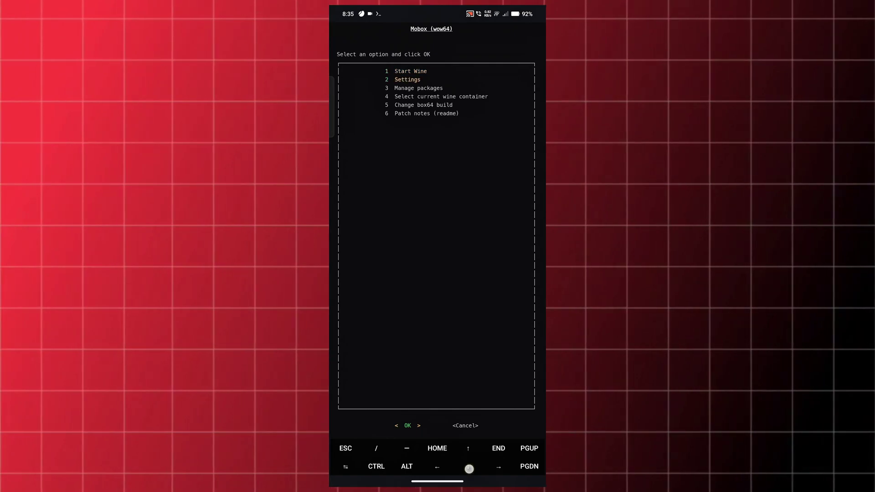
left_click(412, 428)
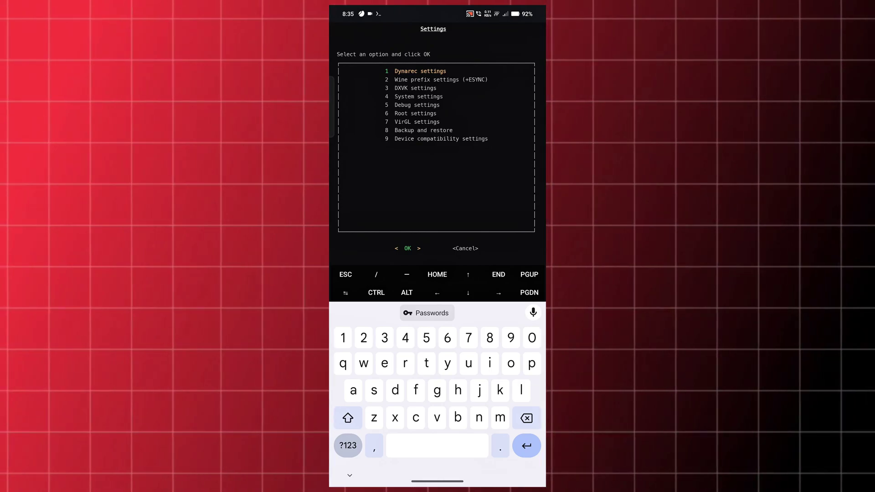
left_click(410, 250)
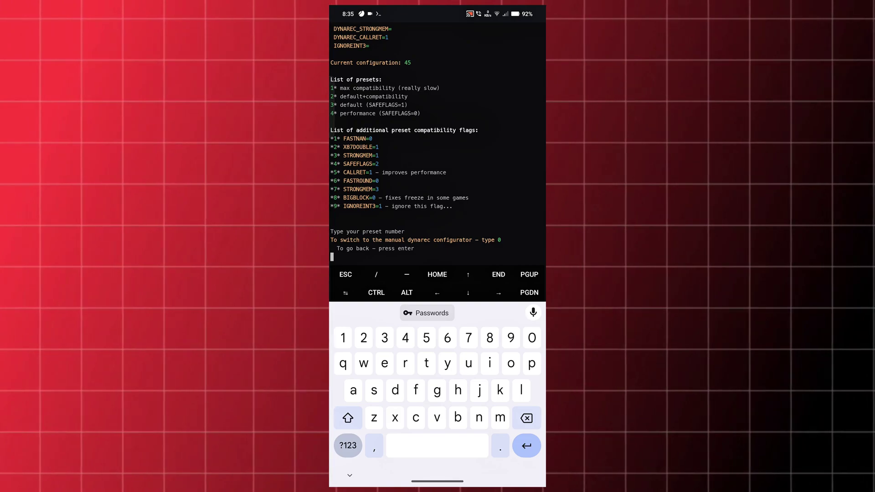
left_click_drag(506, 93, 494, 237)
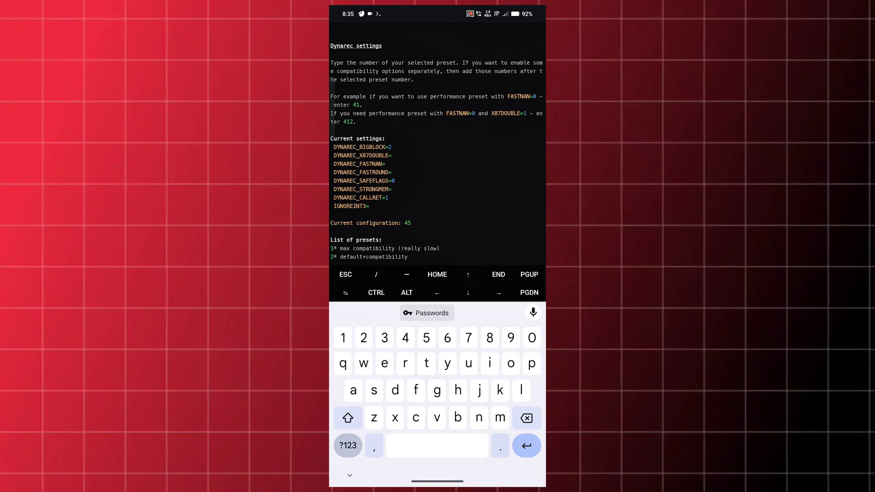
left_click_drag(419, 116, 487, 134)
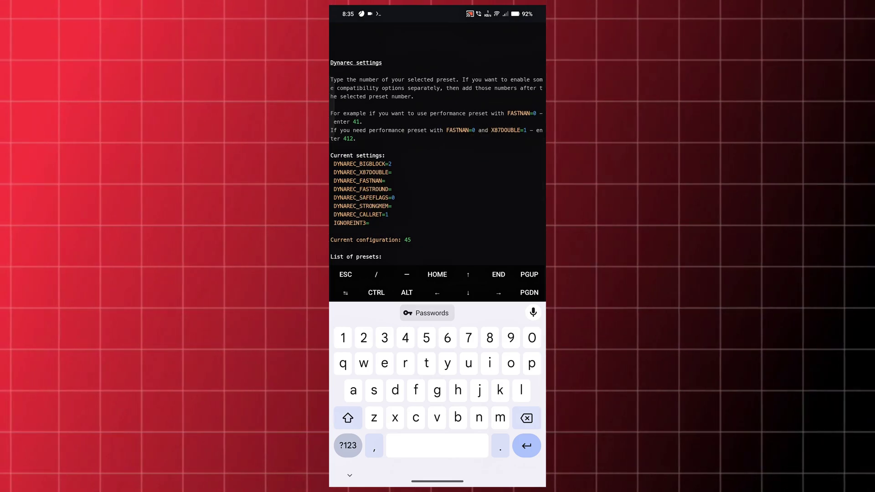
left_click_drag(520, 226, 524, 74)
left_click_drag(462, 110, 459, 268)
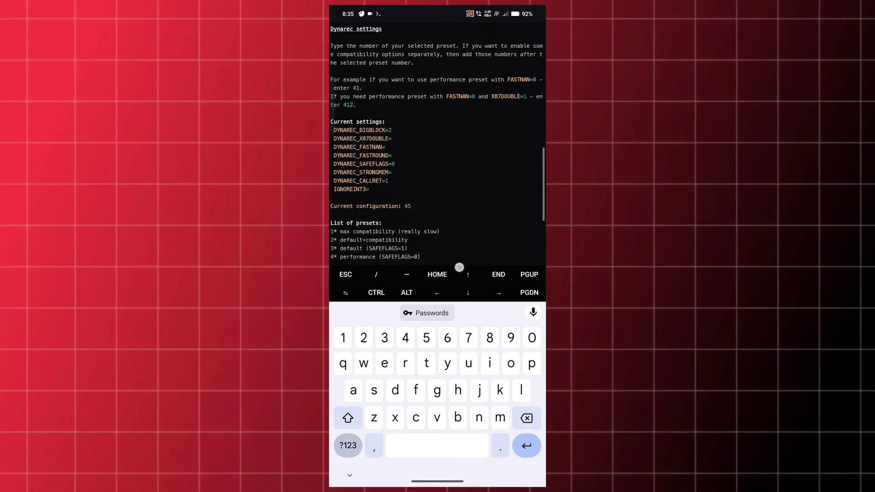
type("4")
key("Return")
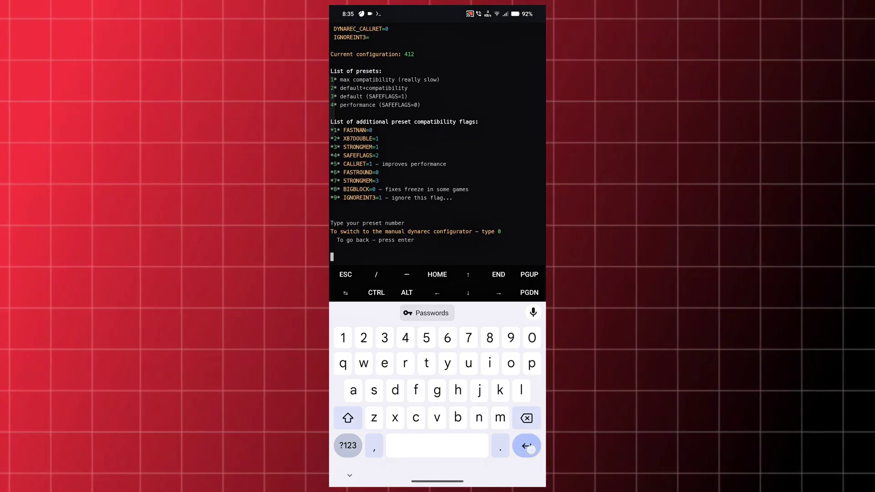
key("Return")
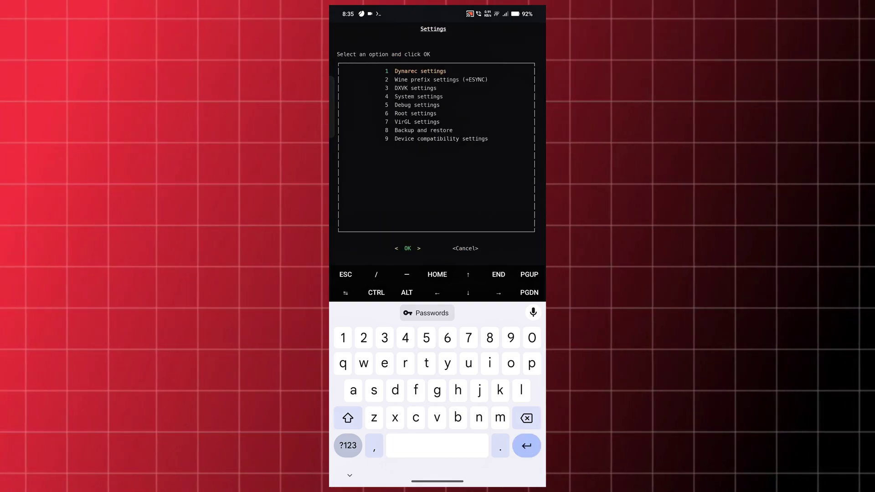
Disable Wine esync under Wine prefix settings (WINEESYNC=0, no-root mode 0), then back out
left_click(468, 293)
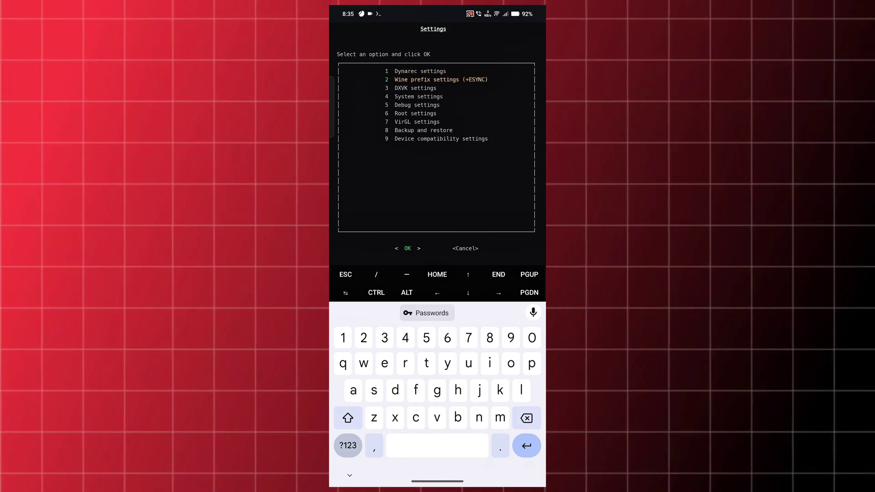
left_click(407, 249)
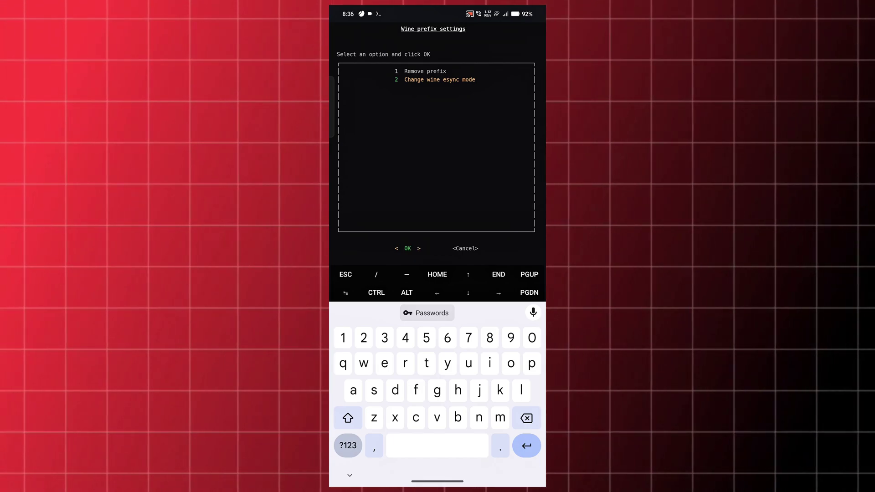
left_click(408, 248)
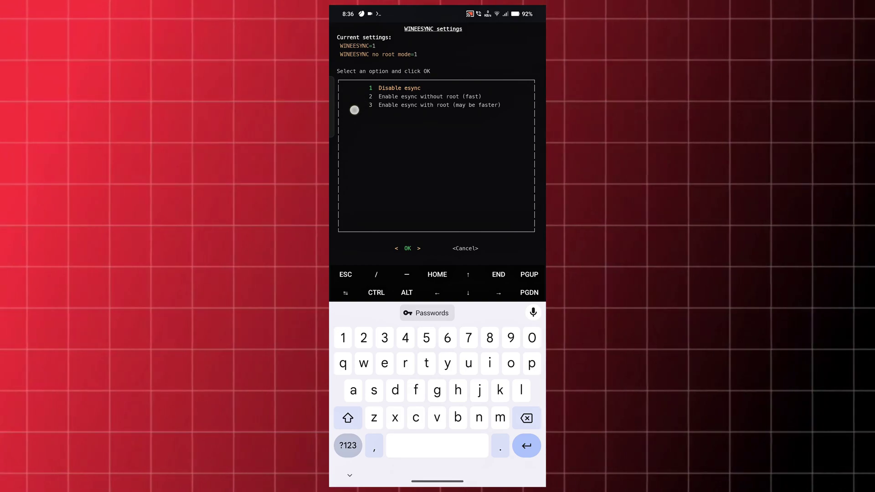
left_click(467, 293)
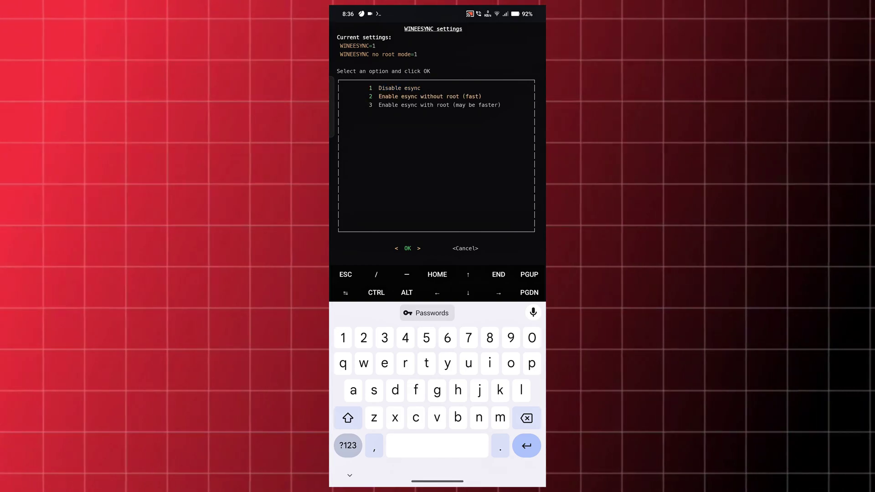
left_click(468, 292)
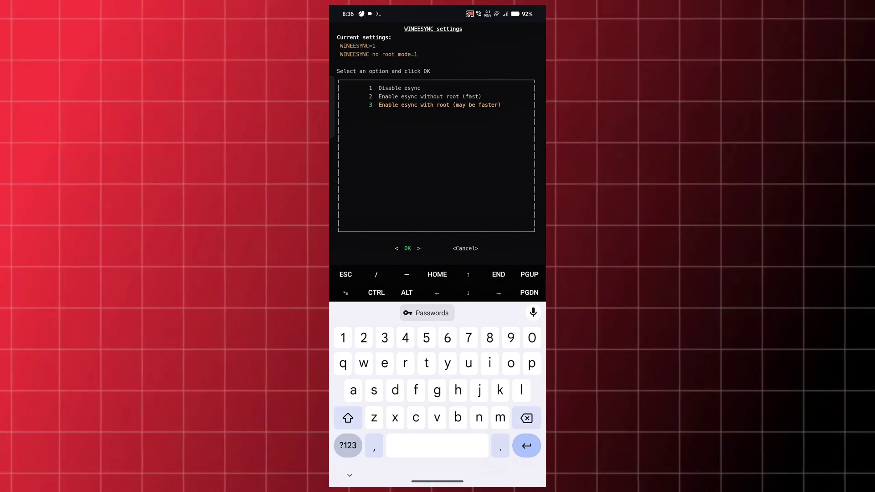
left_click(468, 274)
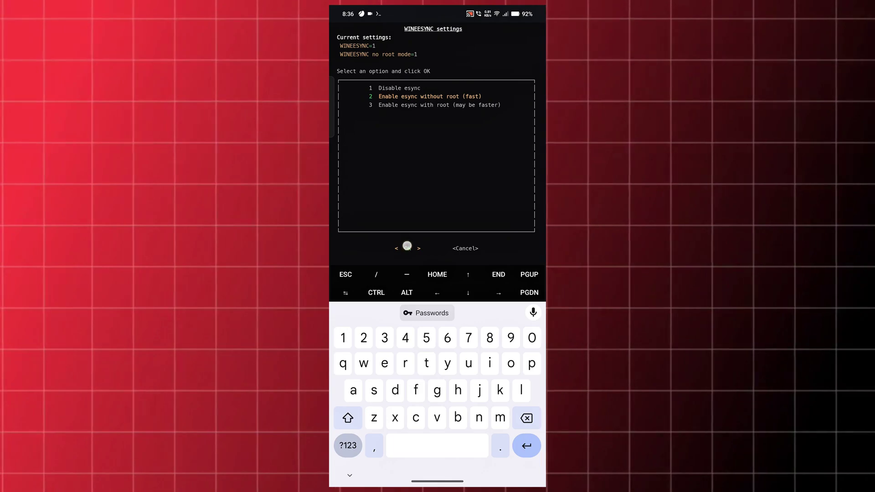
key("Up")
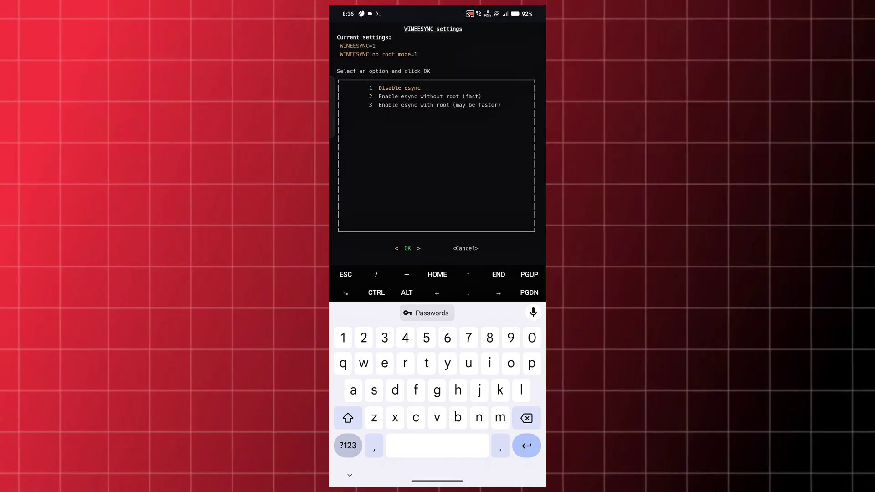
left_click(436, 292)
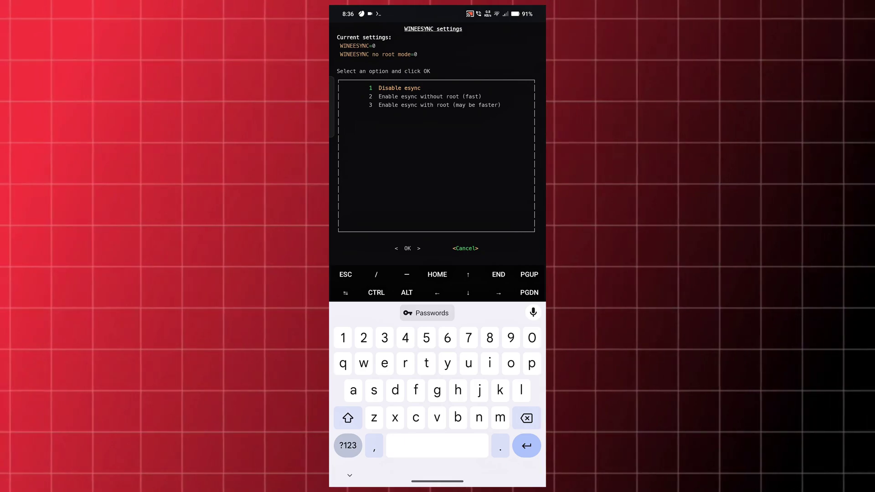
left_click(465, 248)
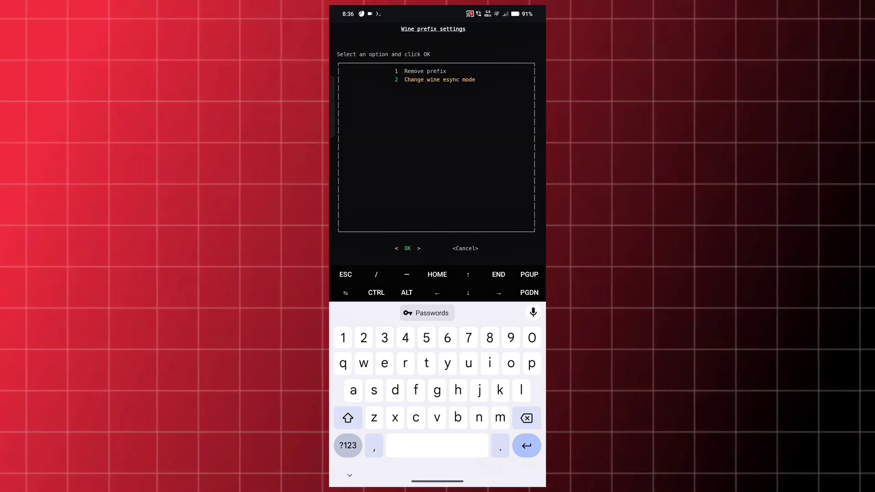
left_click(465, 248)
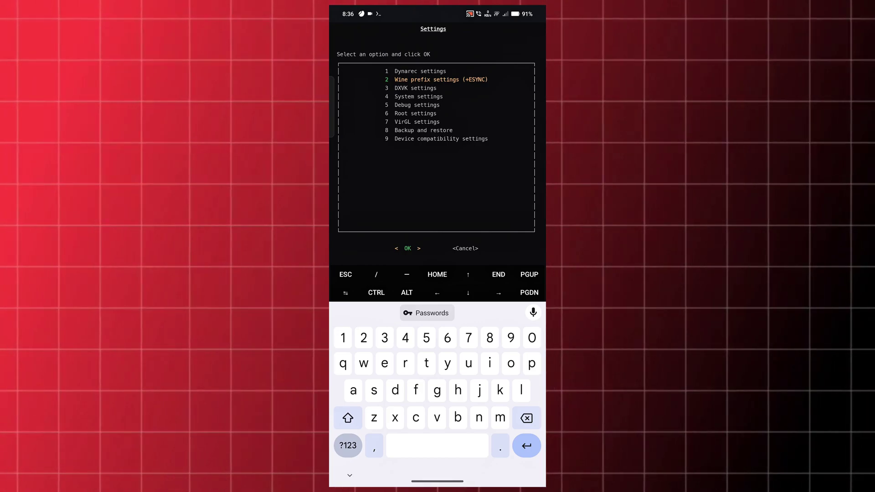
Set DXVK dxgi.syncInterval to 0 (no vsync), review dxvk.conf, and return to Settings
left_click(468, 293)
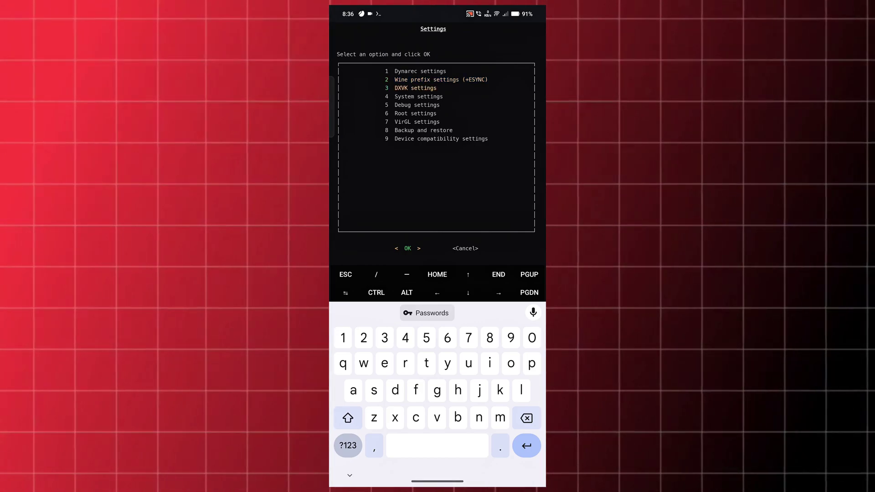
left_click(526, 446)
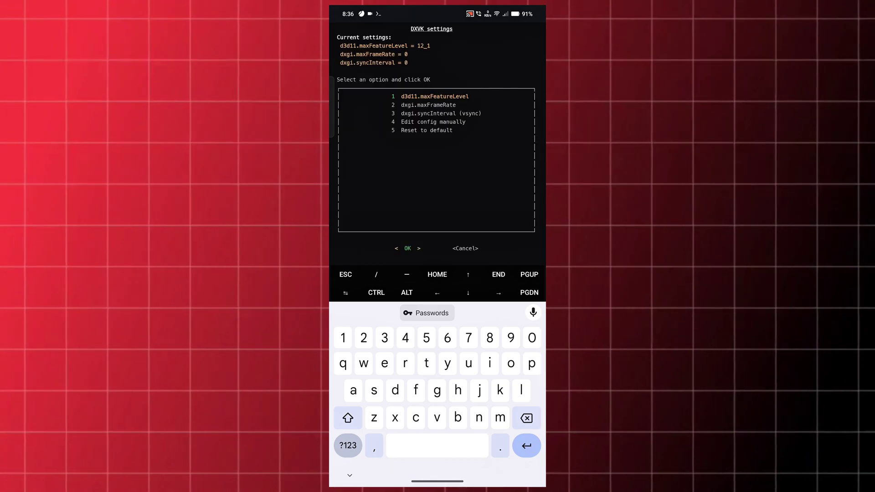
left_click(468, 293)
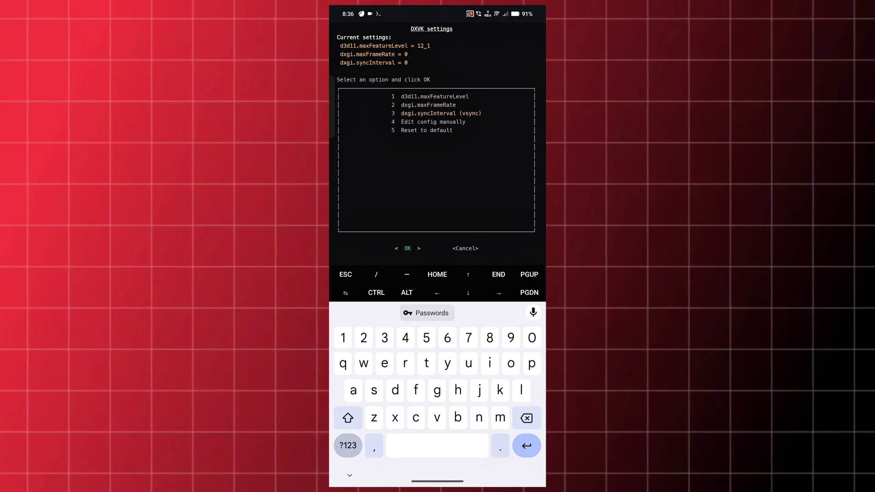
left_click(407, 248)
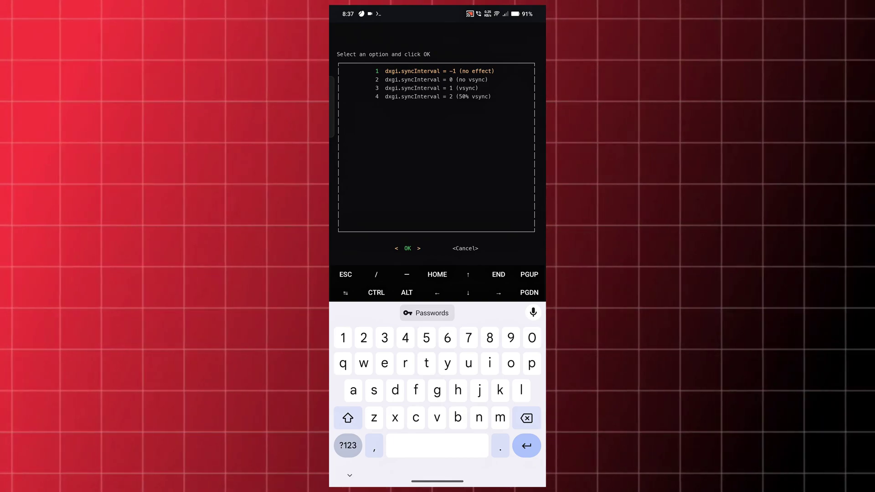
left_click(467, 293)
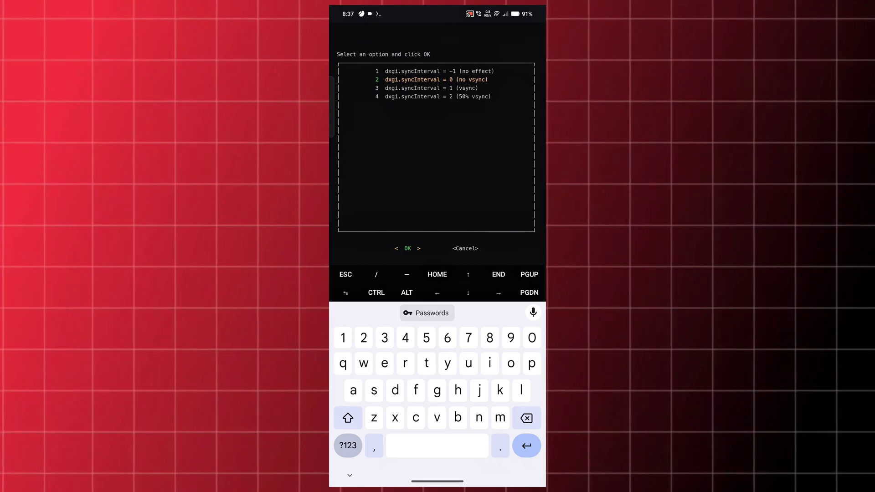
left_click(408, 248)
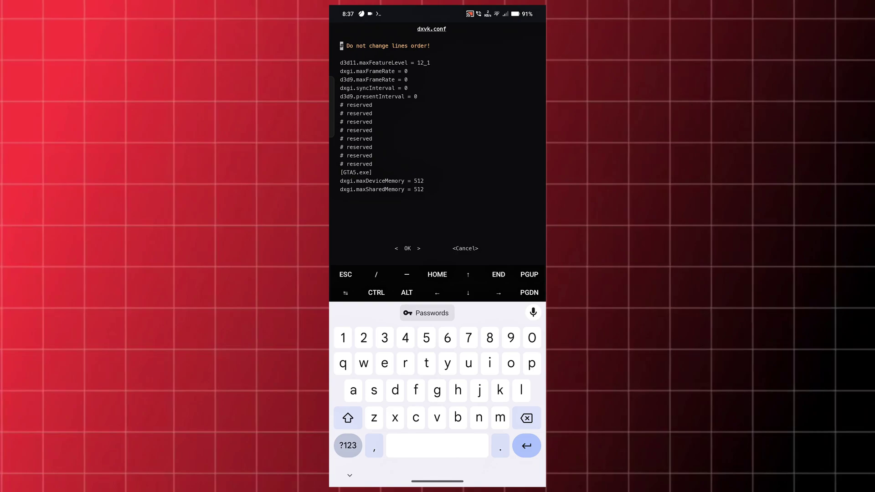
left_click(470, 248)
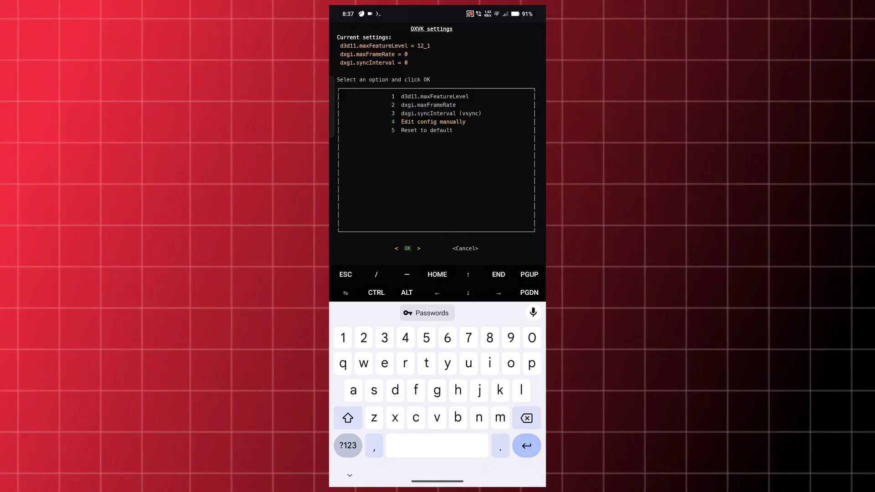
left_click(469, 248)
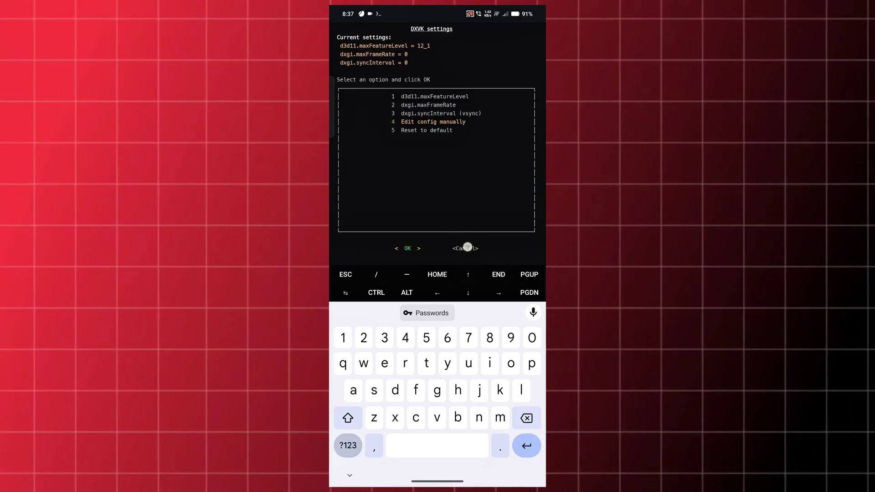
Apply the 'detailed dxvk hud, gallium fps counter' HUD preset in System settings
left_click(468, 292)
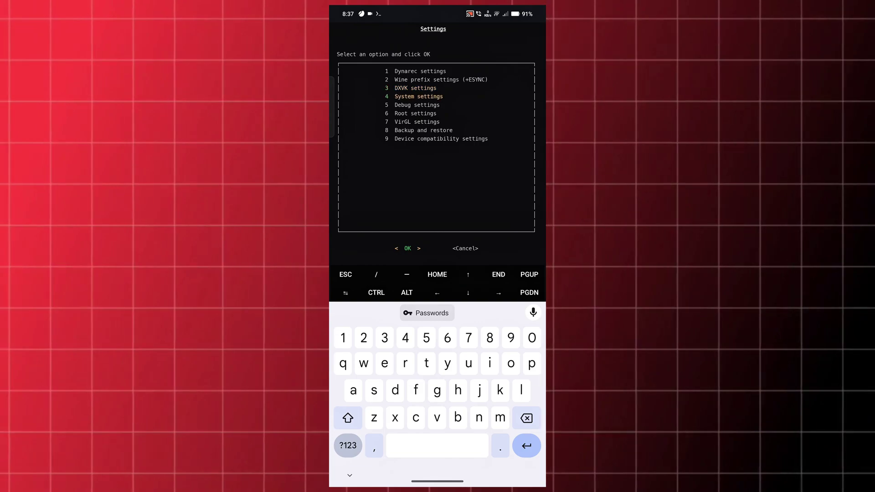
key("Return")
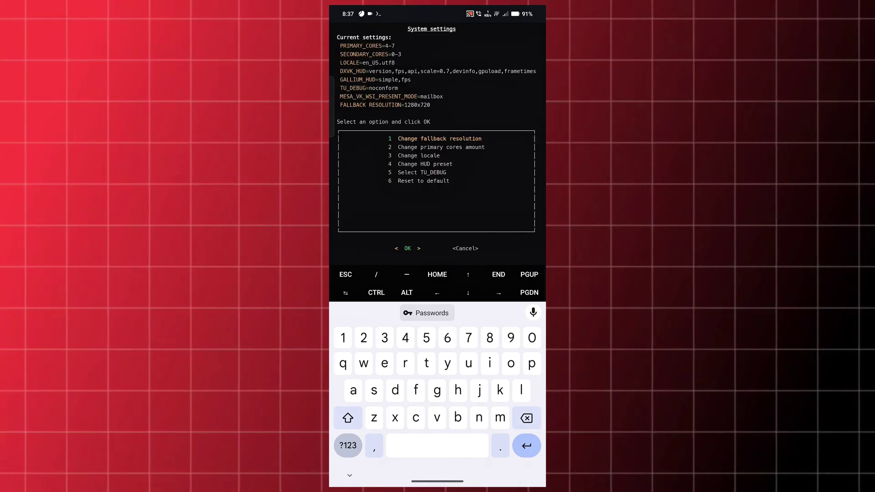
left_click(468, 292)
left_click(467, 292)
left_click(468, 292)
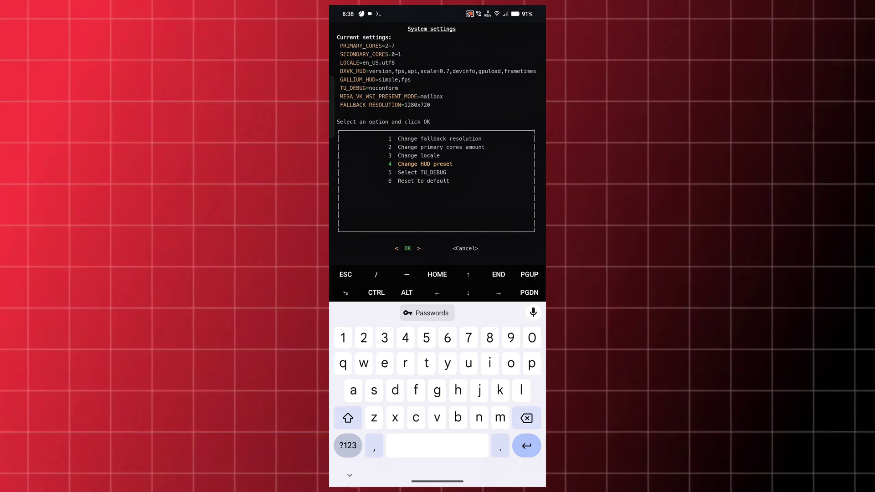
left_click(408, 249)
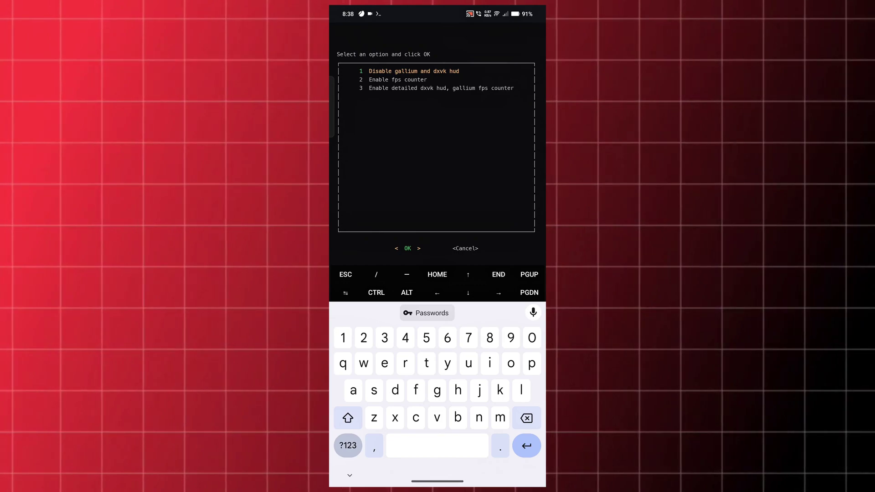
key("Down")
key("Down")
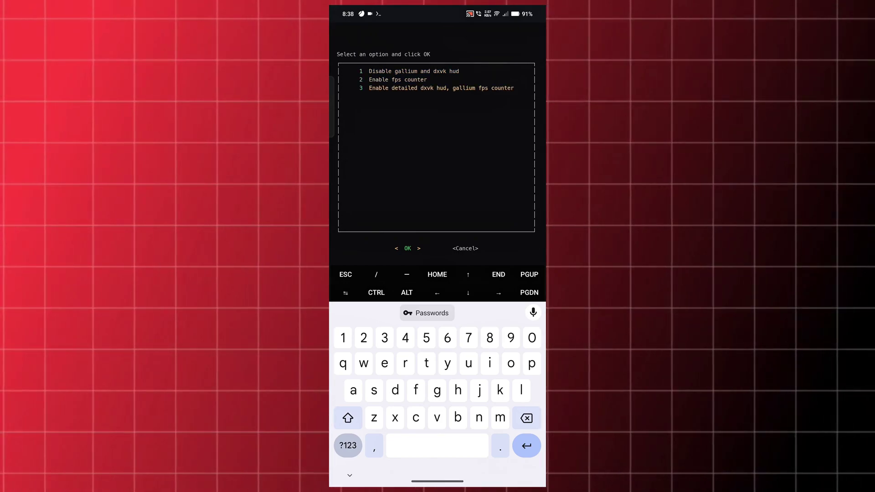
left_click(408, 248)
key("Down")
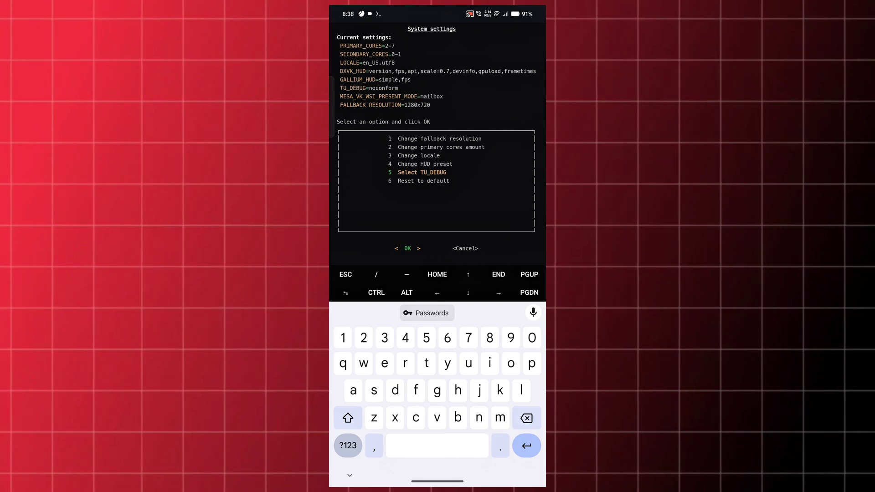
key("Return")
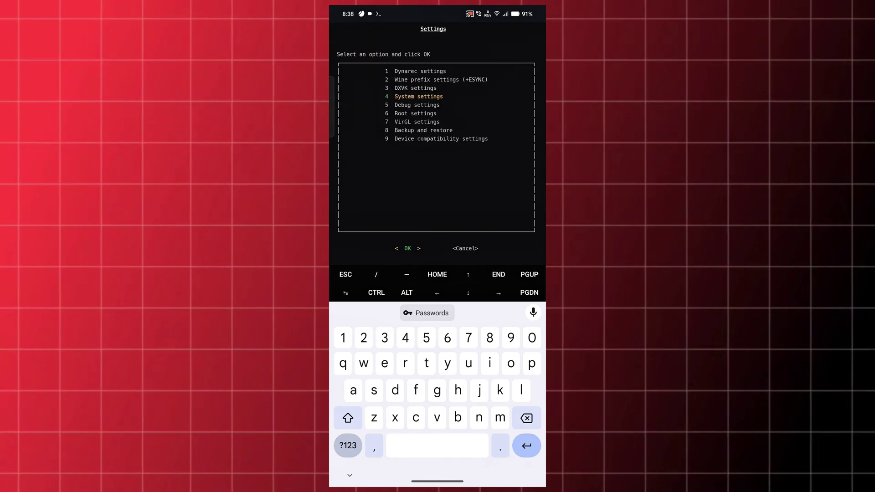
Look over Debug settings and leave them unchanged
key("Down")
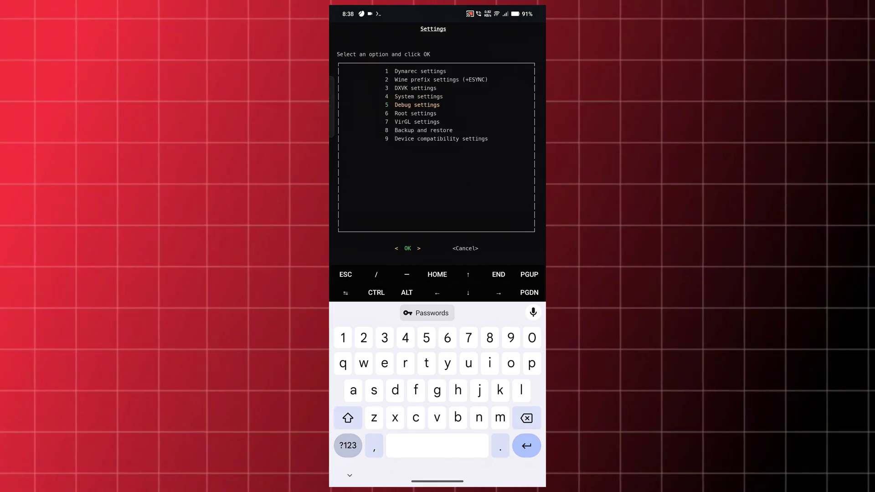
key("Return")
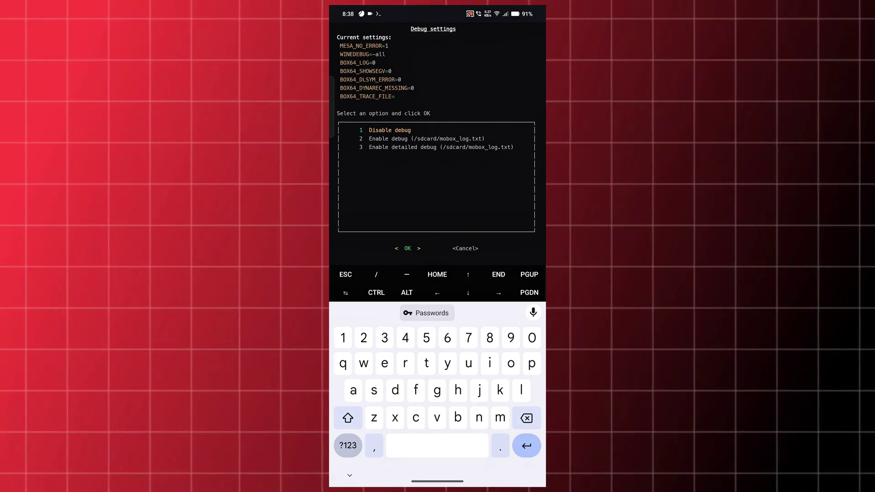
left_click(465, 248)
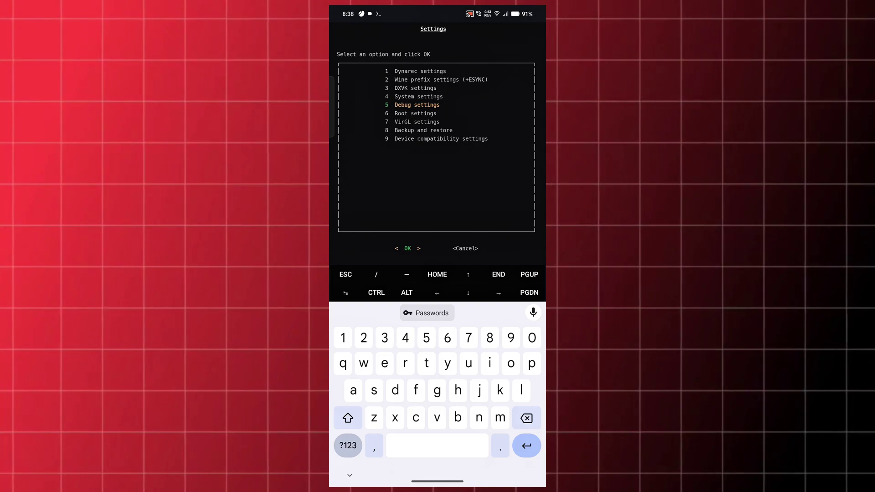
Set services.exe startup to 0 in Device compatibility settings
left_click(468, 292)
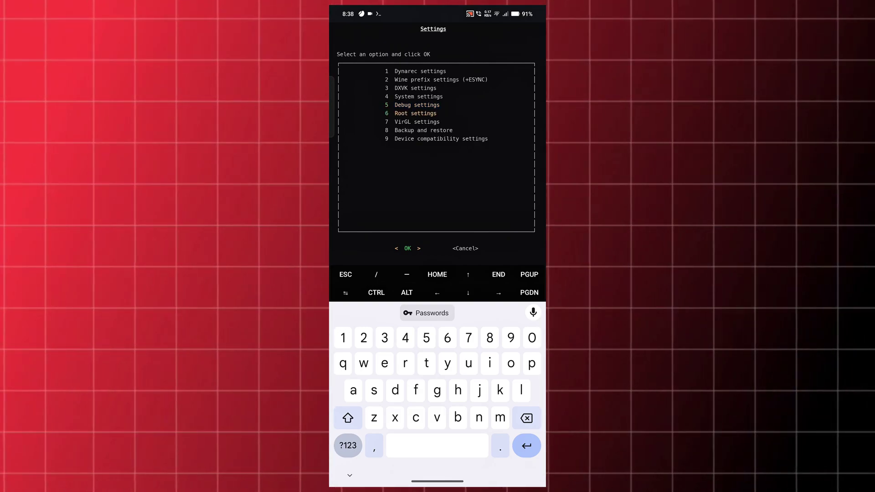
left_click(467, 293)
left_click(468, 293)
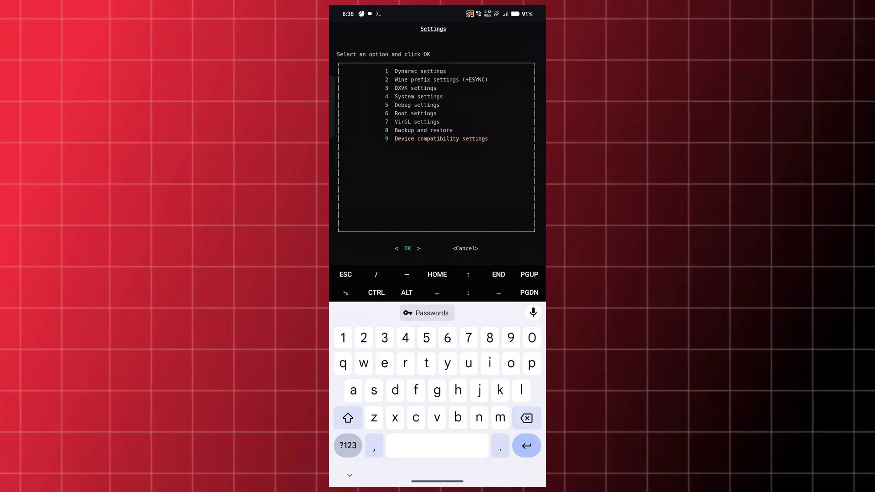
left_click(408, 251)
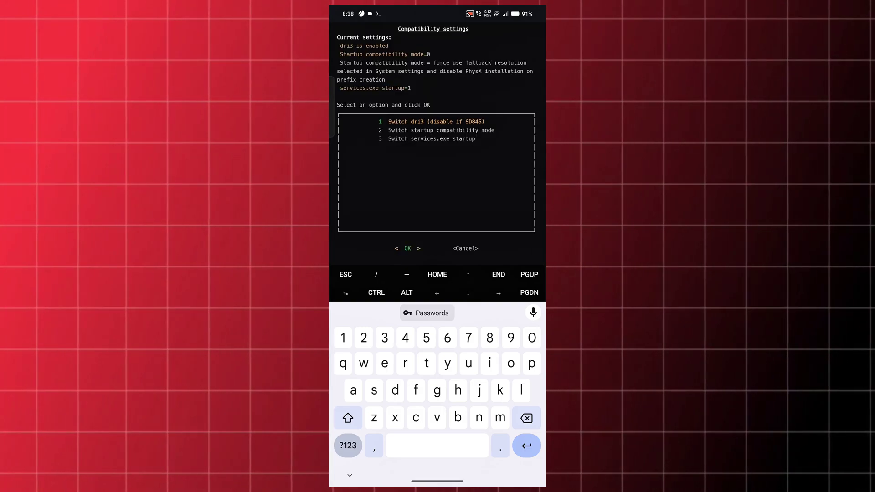
left_click(468, 293)
left_click(467, 293)
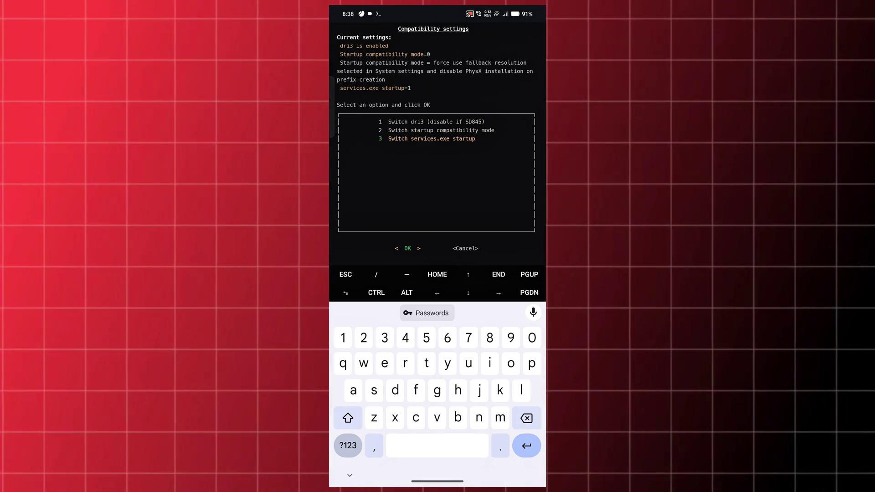
left_click(407, 248)
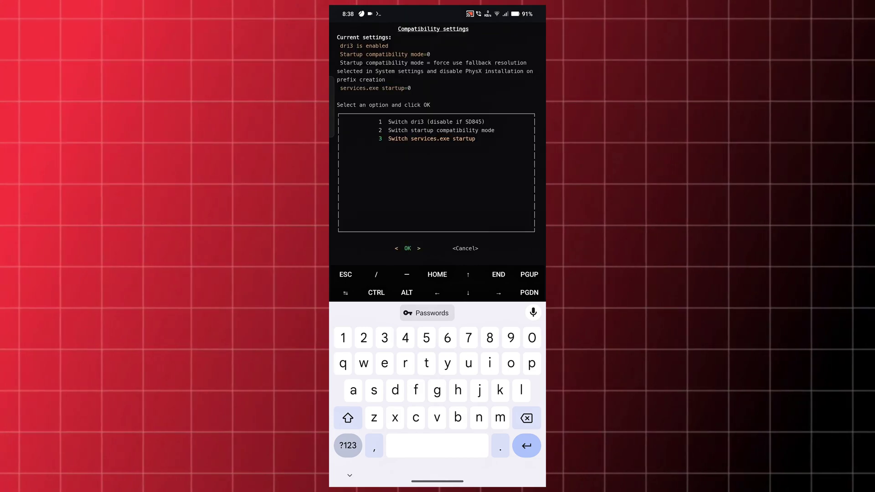
Back out to the Mobox main menu and reach 'Select current wine container'
left_click(465, 248)
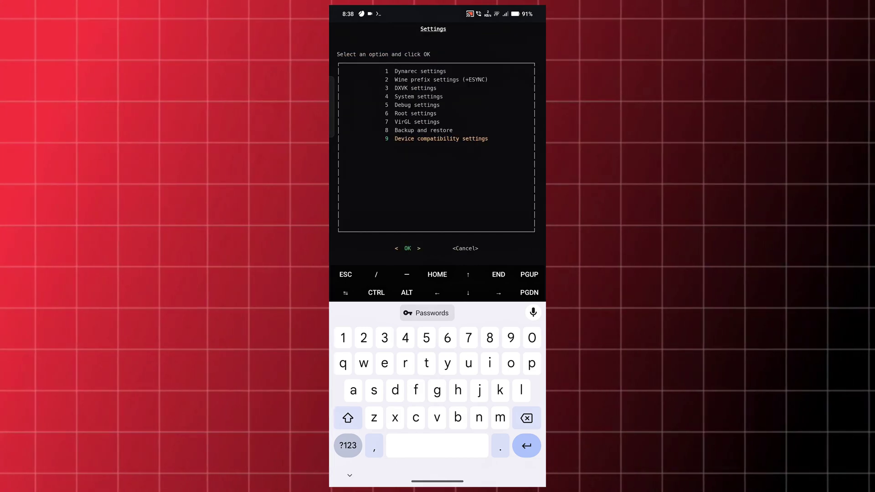
left_click(465, 248)
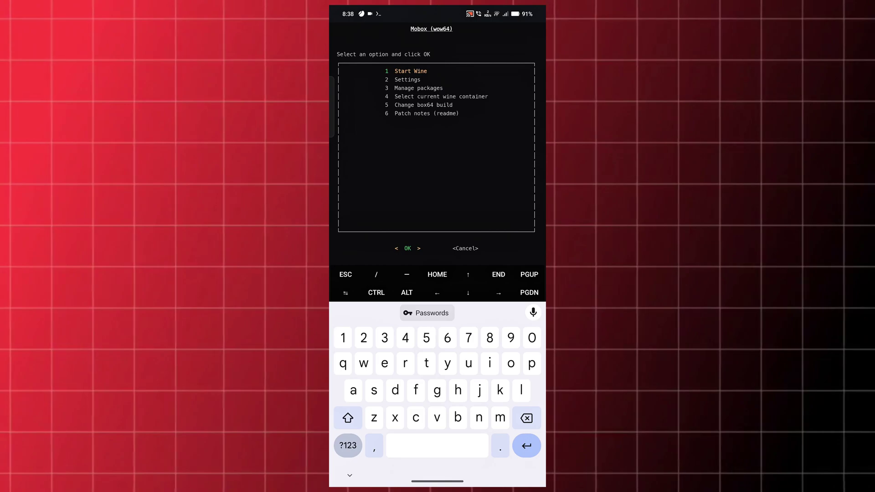
left_click(467, 293)
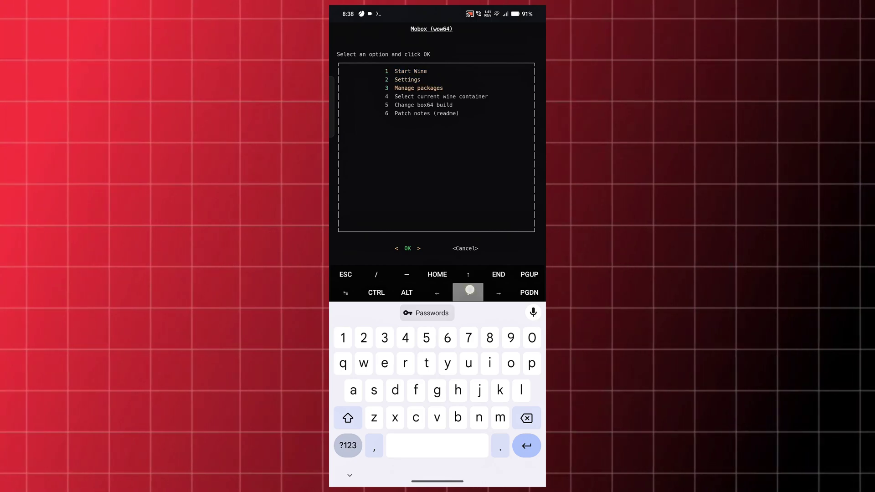
left_click(468, 293)
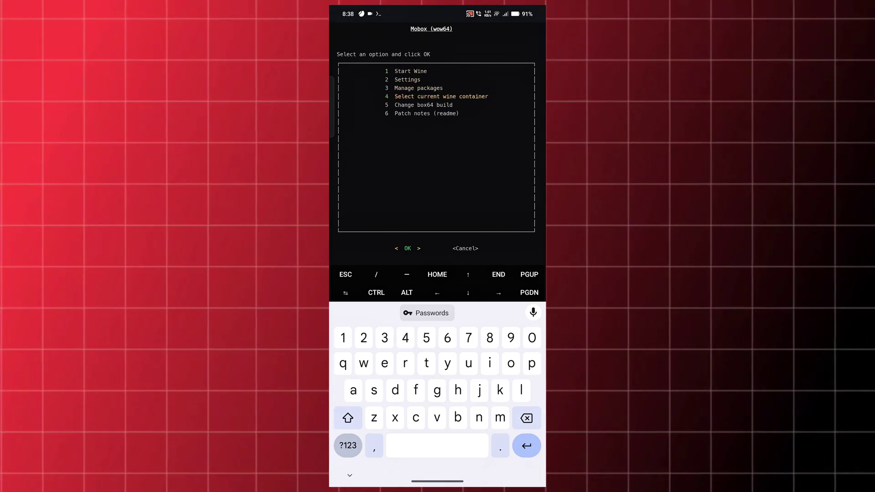
left_click(408, 248)
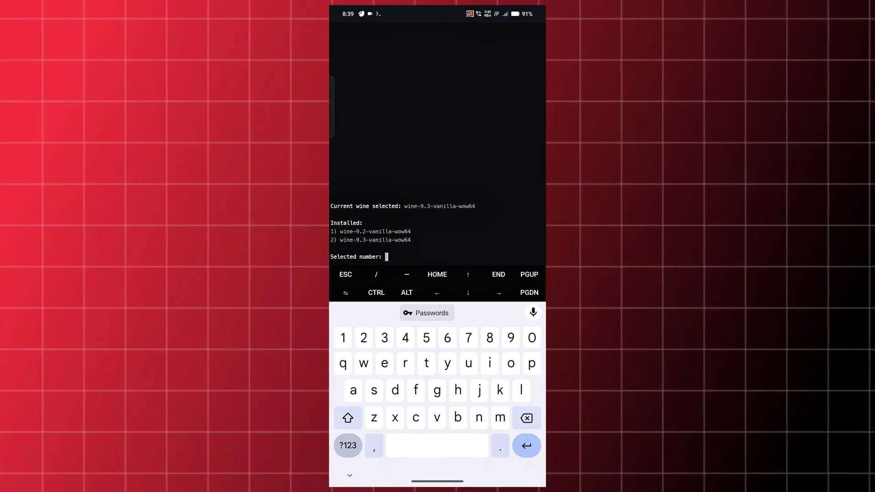
scroll(488, 222, "down", 1)
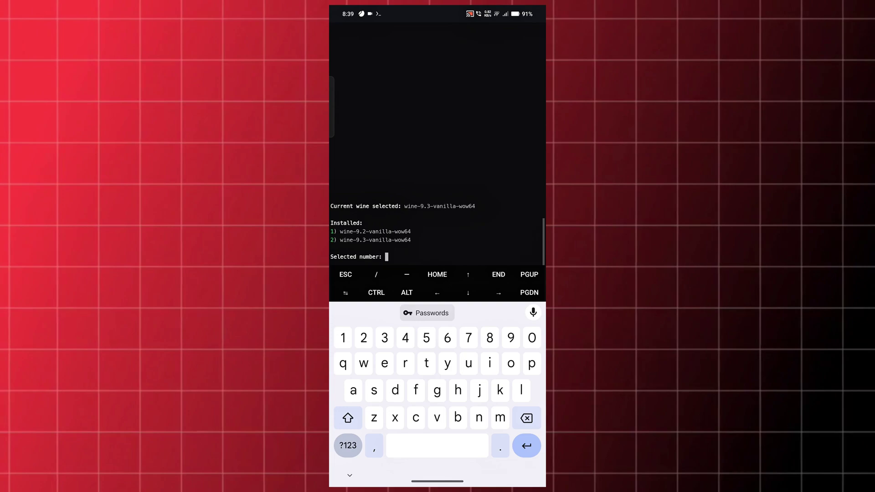
Confirm wine-9.3-vanilla-wow64 is current, clear stray input, and submit the prompt
left_click_drag(398, 243, 347, 246)
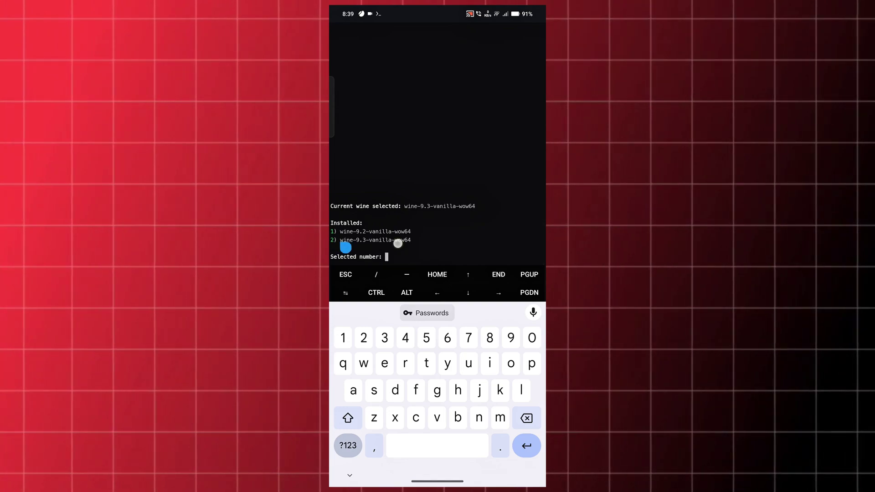
left_click(485, 232)
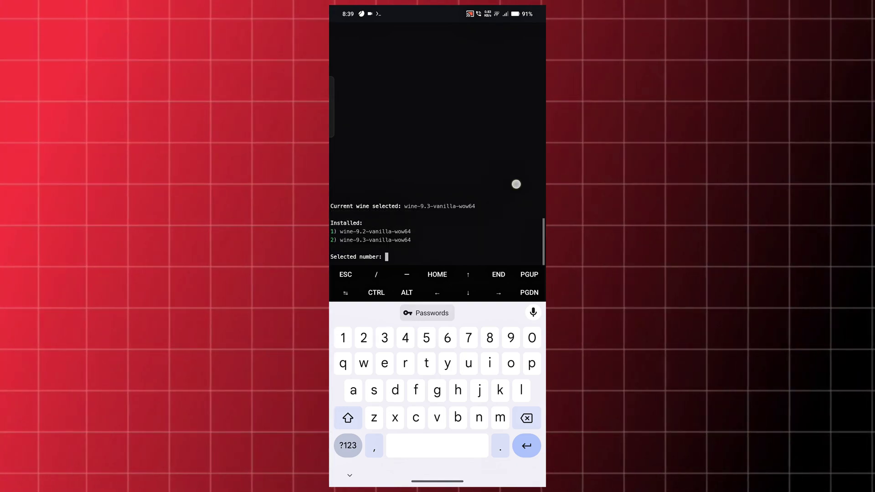
left_click(468, 293)
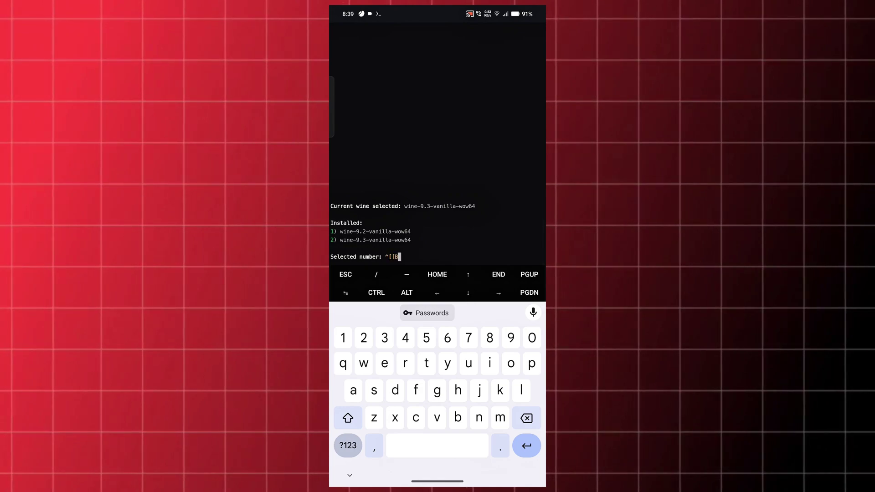
left_click(468, 274)
key("BackSpace")
key("BackSpace")
key("BackSpace")
key("BackSpace")
key("BackSpace")
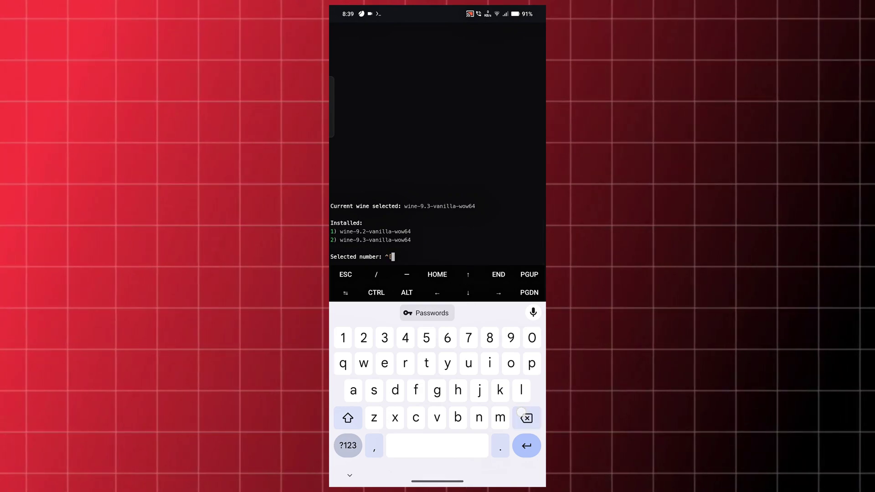
key("BackSpace")
key("BackSpace")
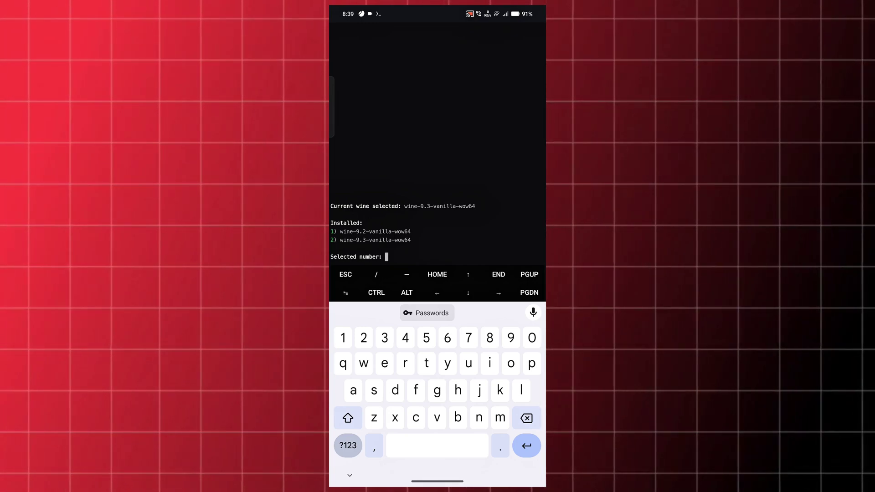
type("3")
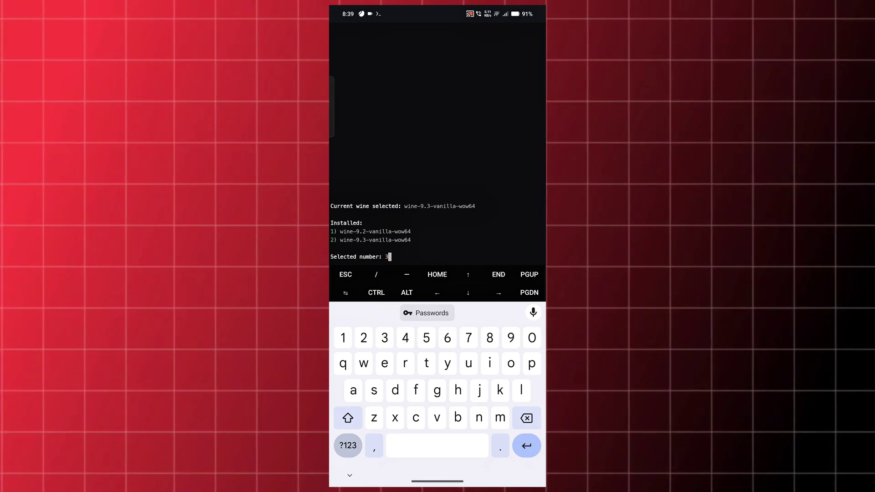
key("Return")
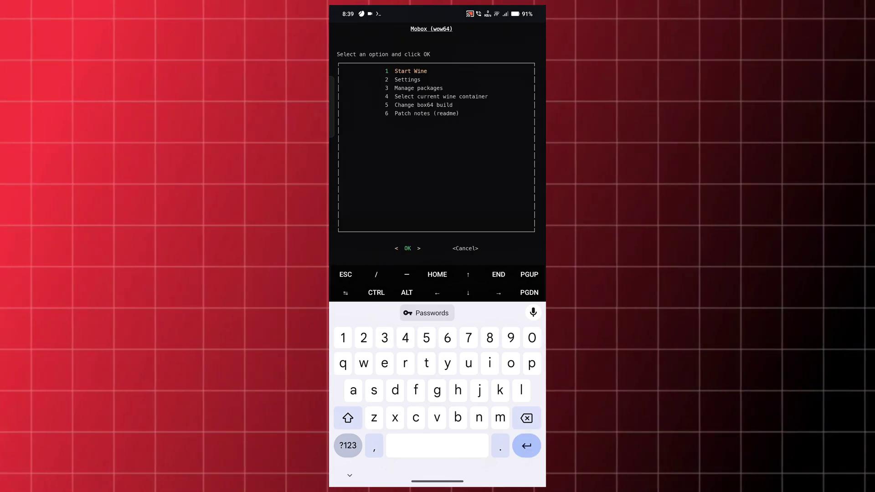
Choose Start Wine to open the wine-9.3-vanilla-wow64 file explorer in Termux:X11
left_click(410, 247)
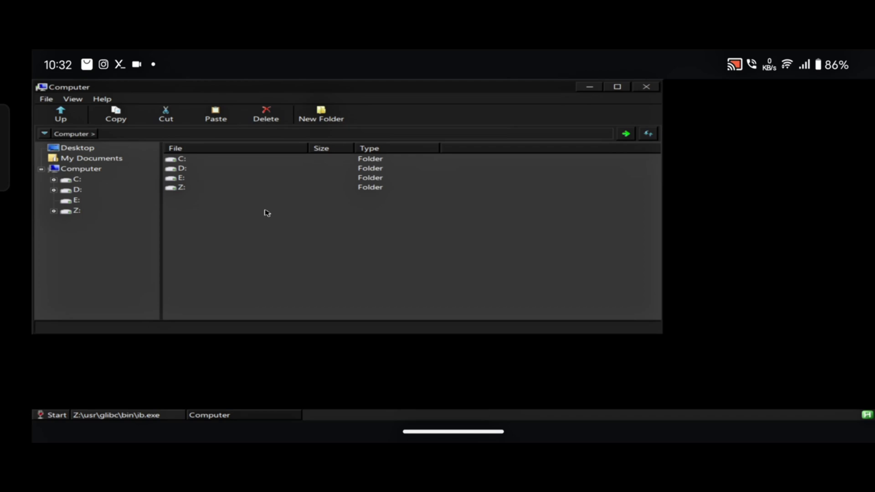
Open the Wine desktop's start menu from the taskbar to begin browsing drive D:
left_click(63, 416)
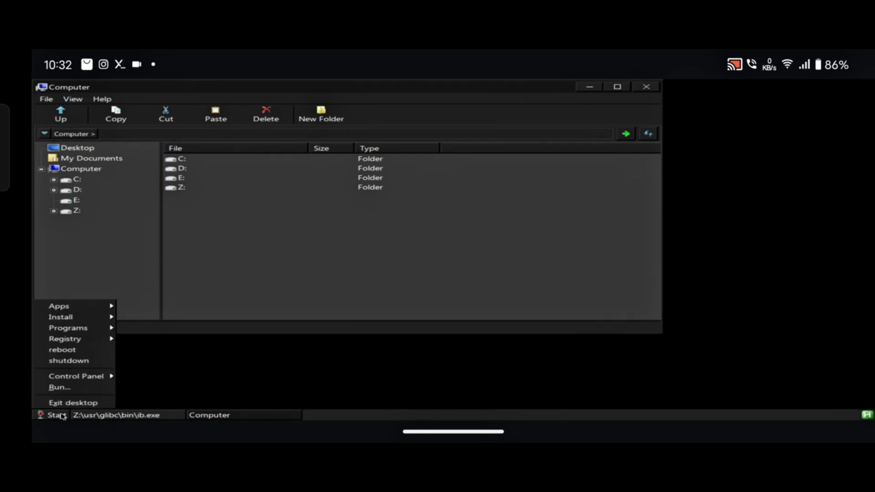